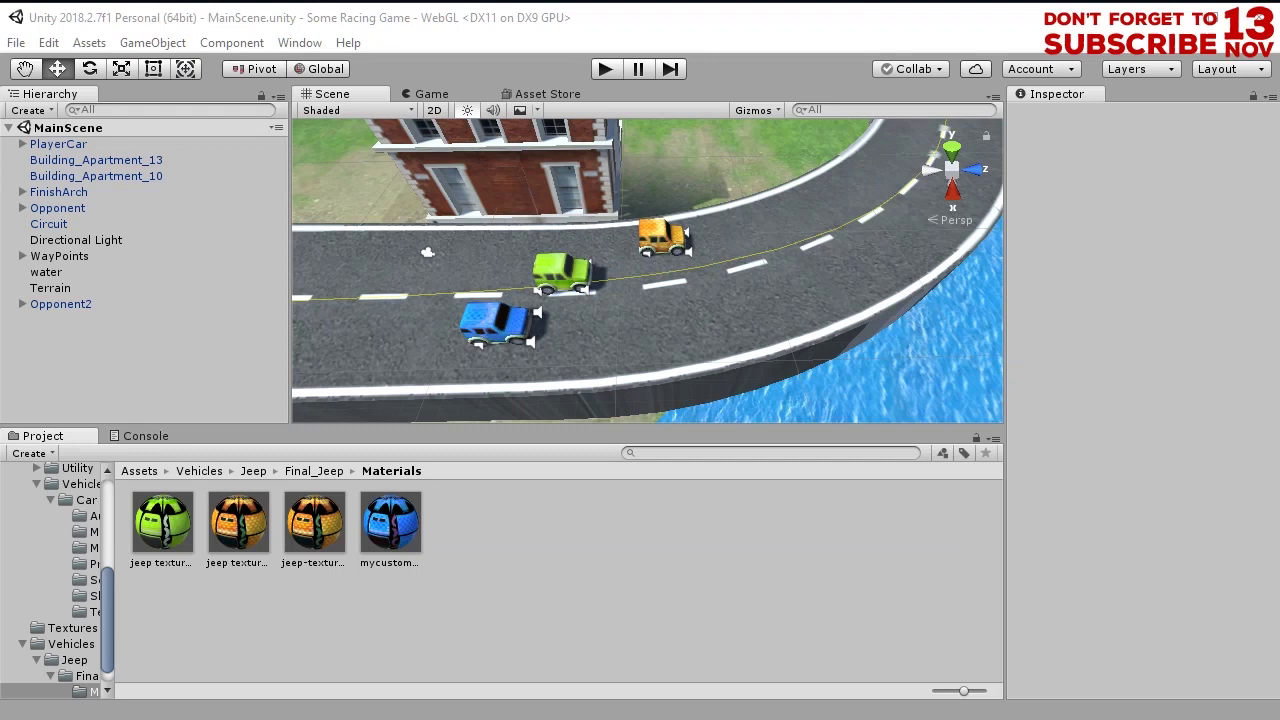
Fly the view around the cars and the whole oval circuit, then in close to the curving road
click(574, 573)
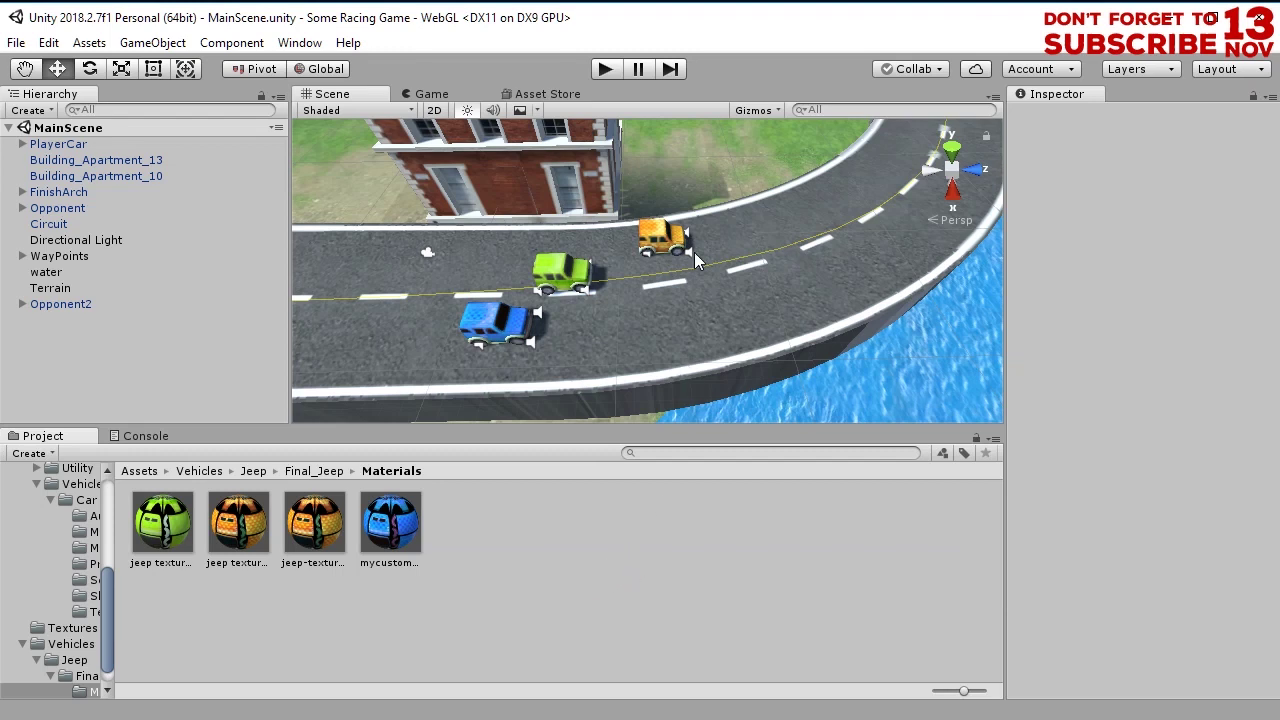
click(798, 27)
right_drag(569, 378, 1066, 306)
mouse_move(640, 286)
right_down()
mouse_move(883, 306)
mouse_move(651, 286)
mouse_move(897, 283)
mouse_move(626, 306)
right_up()
key(w)
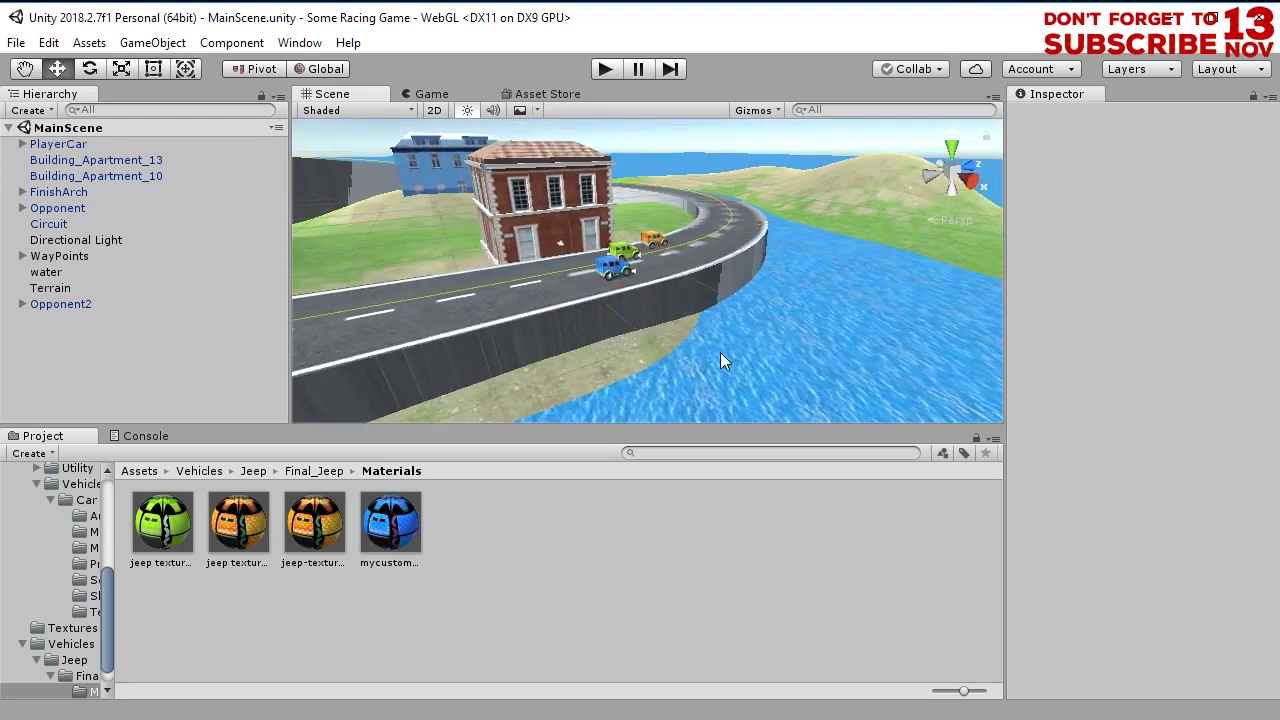
Select the water plane and pan and orbit the view around the track
click(716, 338)
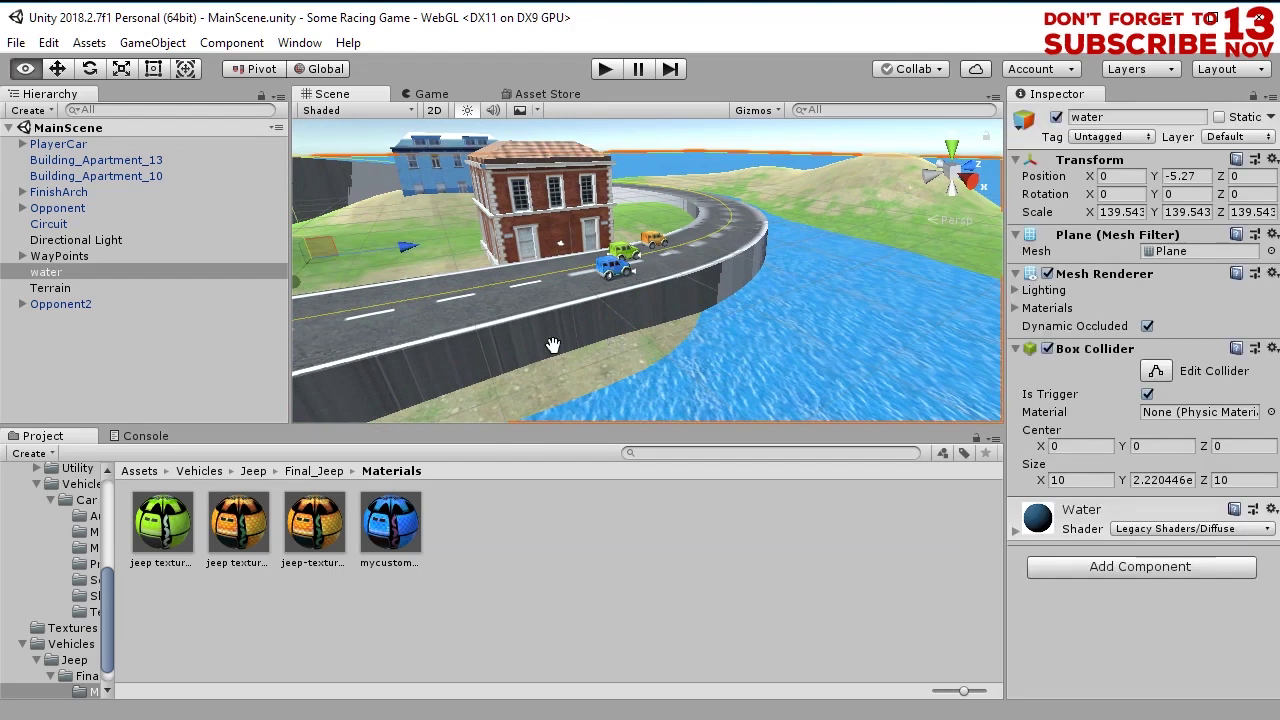
middle_drag(545, 348, 801, 339)
scroll(801, 339, down, 3)
right_drag(800, 340, 807, 267)
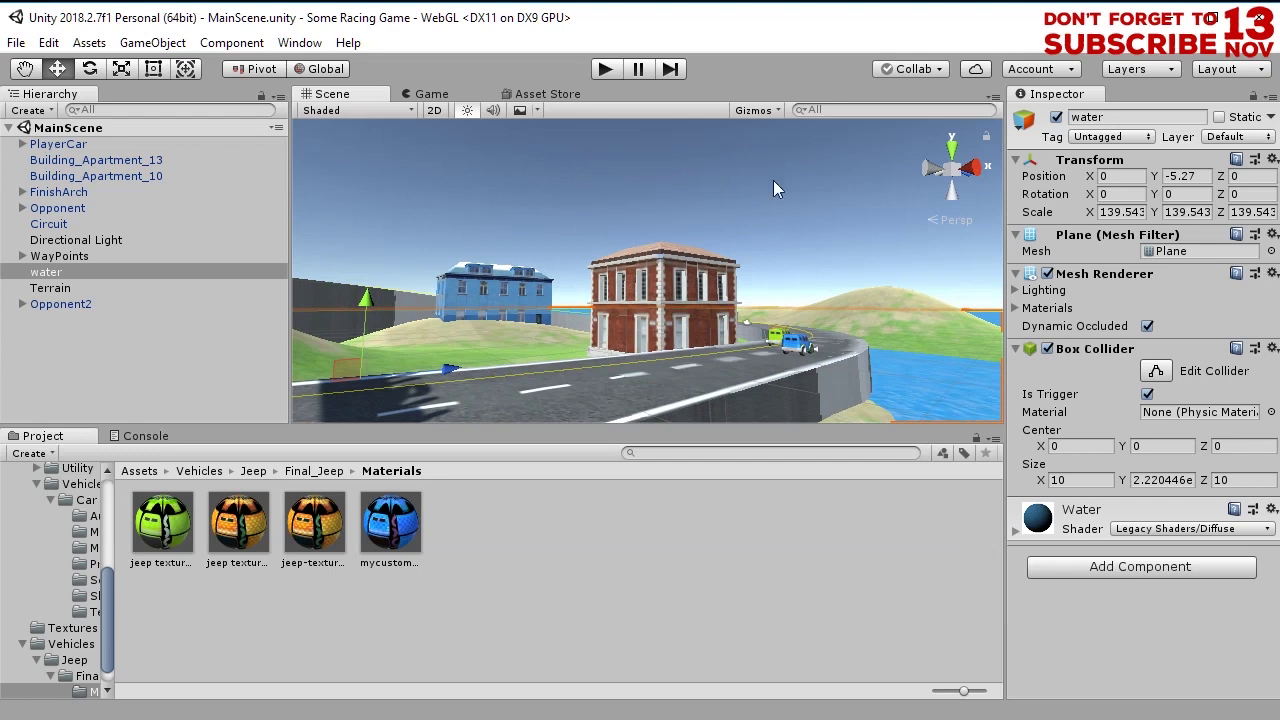
Select Building_Apartment_10, then bring up the Asset Store inside the editor
middle_drag(712, 343, 650, 340)
click(650, 340)
click(545, 93)
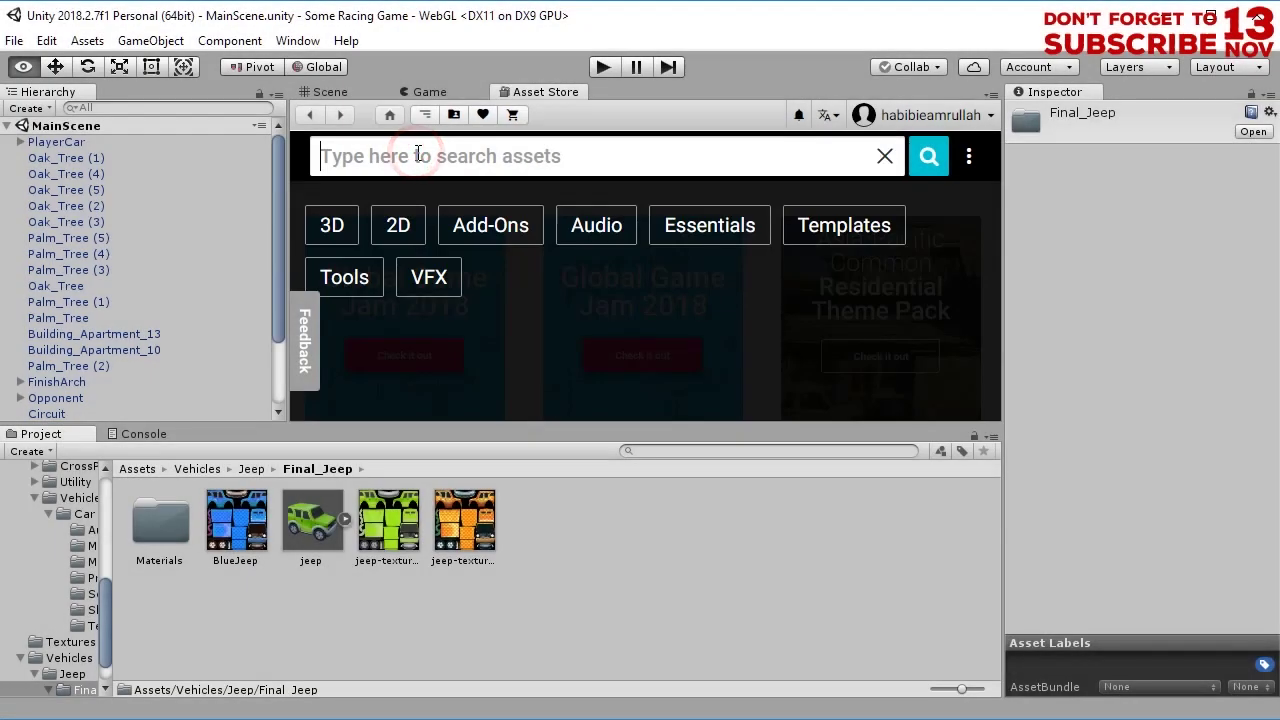
Search the Asset Store for 'free skybox' and browse the results
text(free skybox)
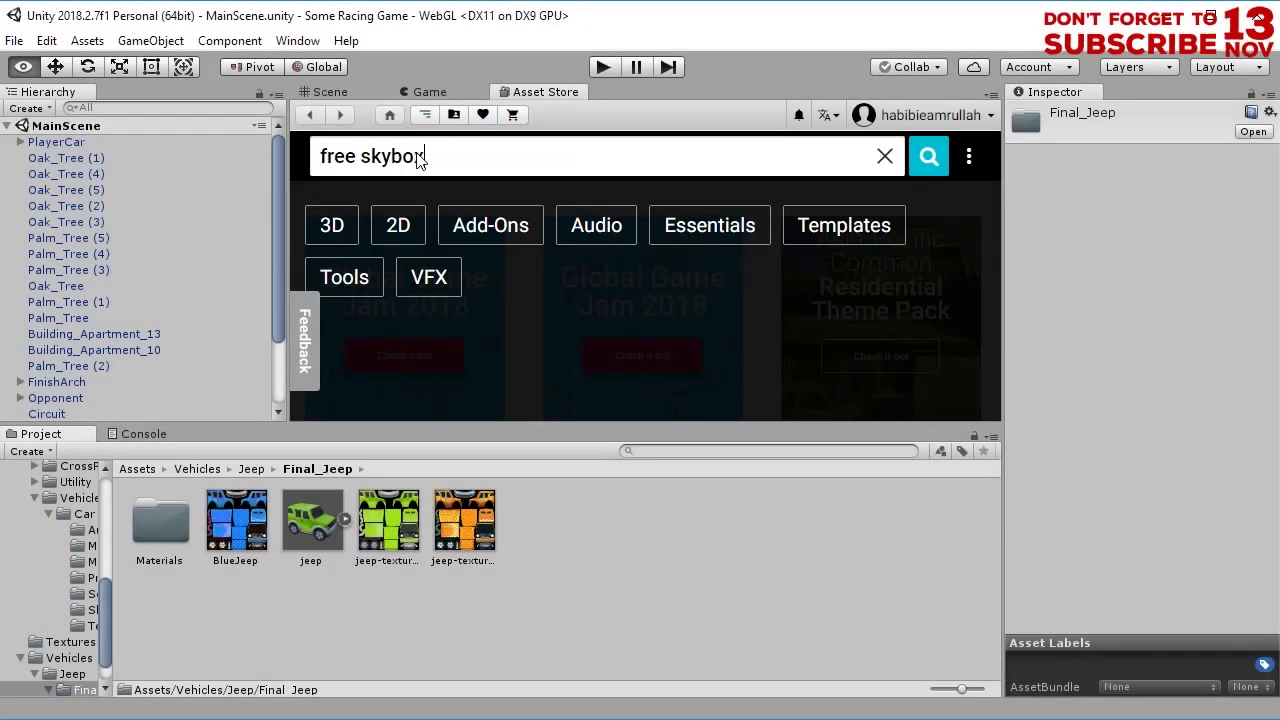
key(Return)
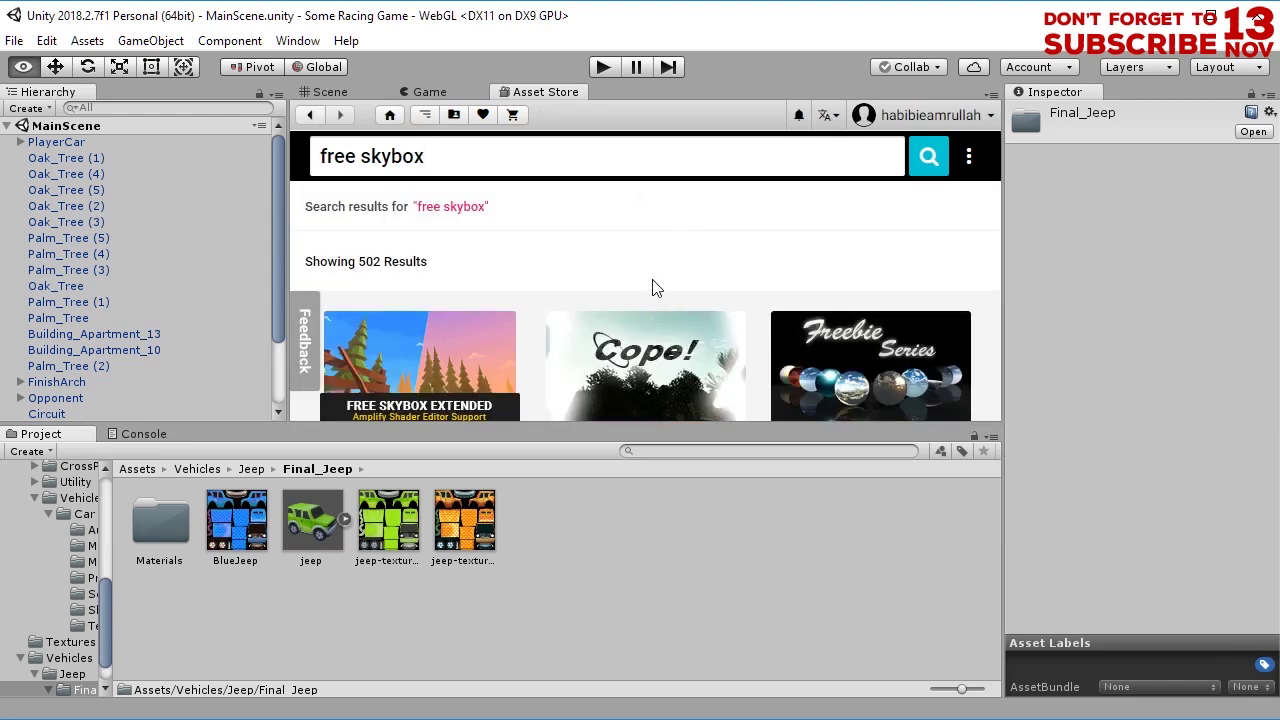
scroll(652, 288, down, 1)
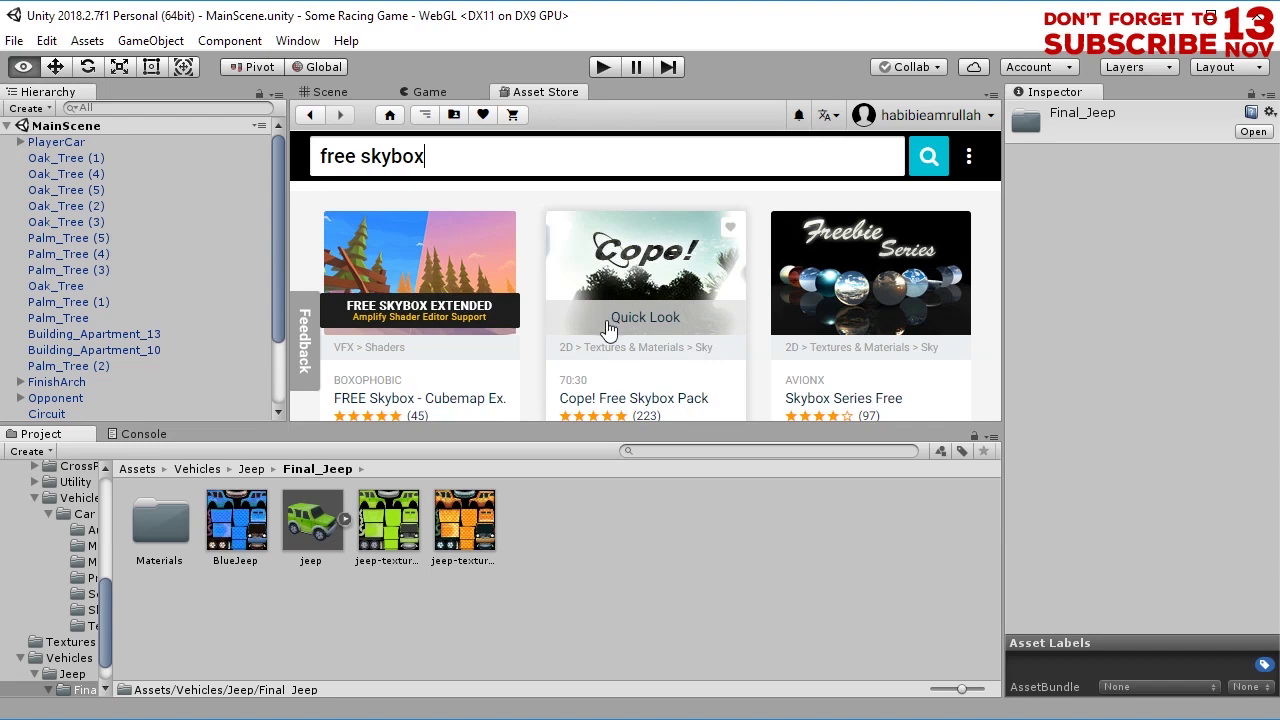
scroll(600, 333, up, 1)
scroll(560, 340, down, 1)
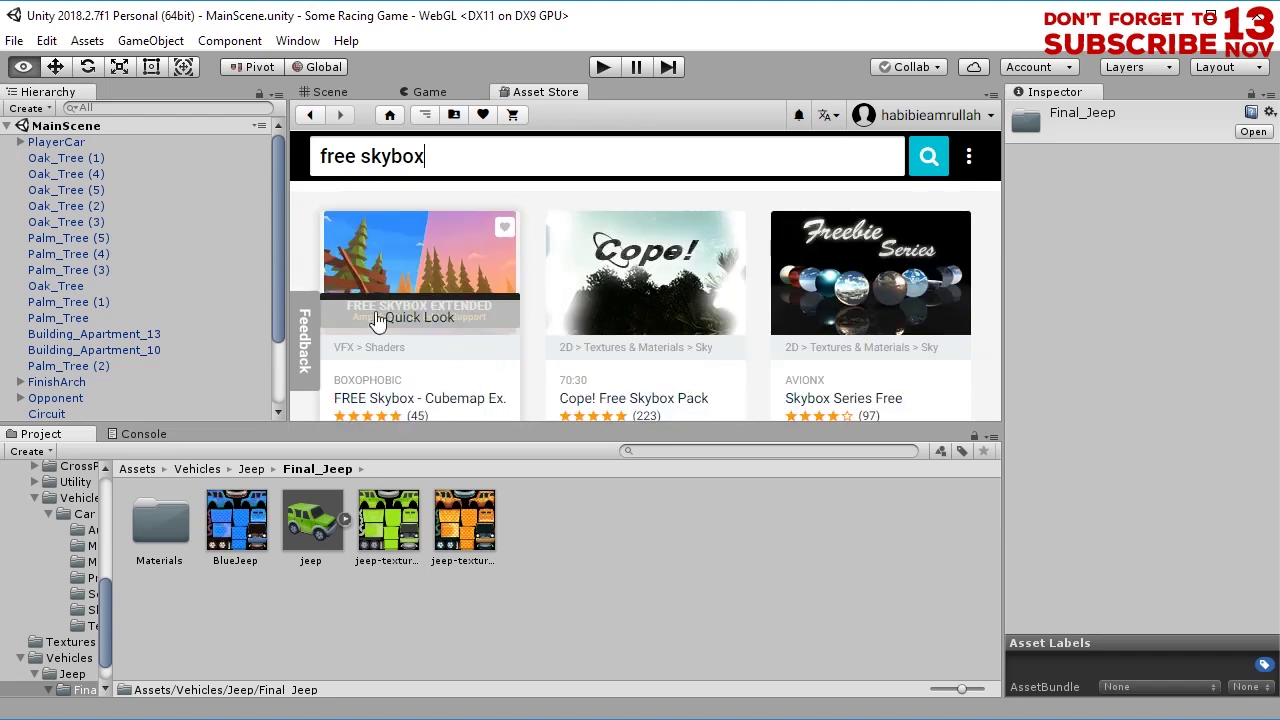
Open the FREE Skybox - Cubemap Extended page and start importing the package
click(388, 270)
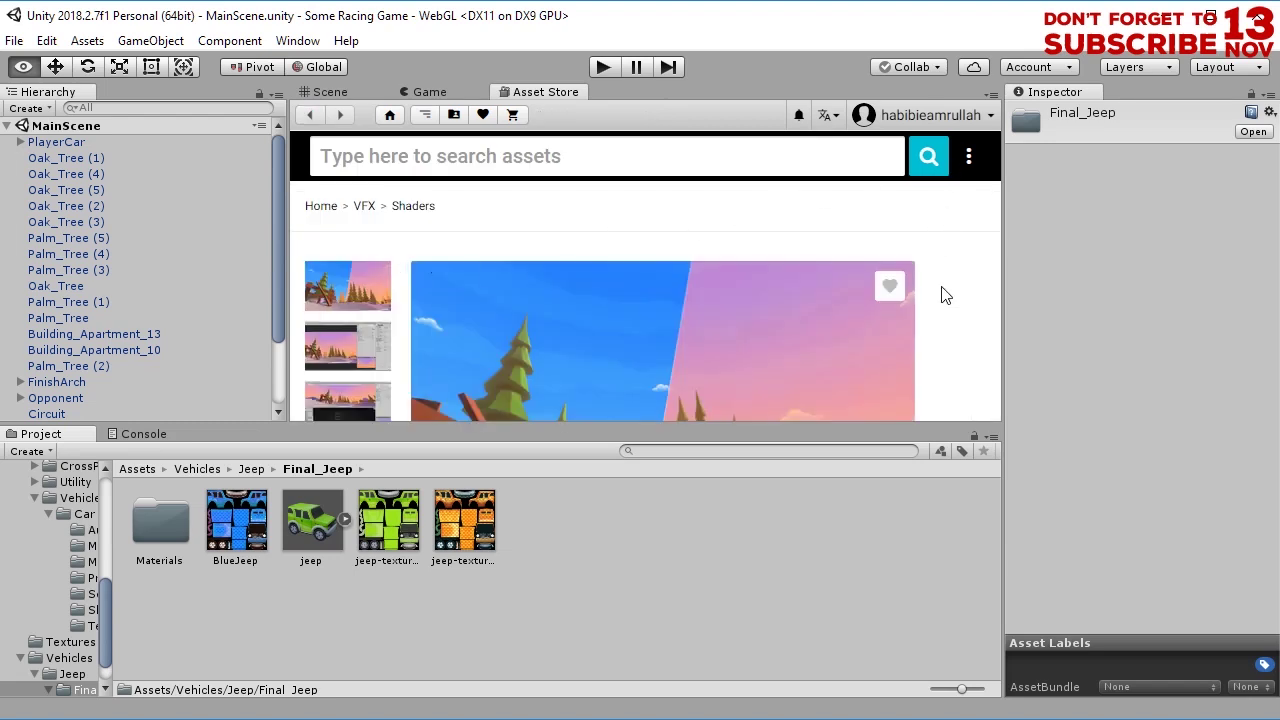
scroll(945, 295, down, 1)
scroll(945, 295, down, 3)
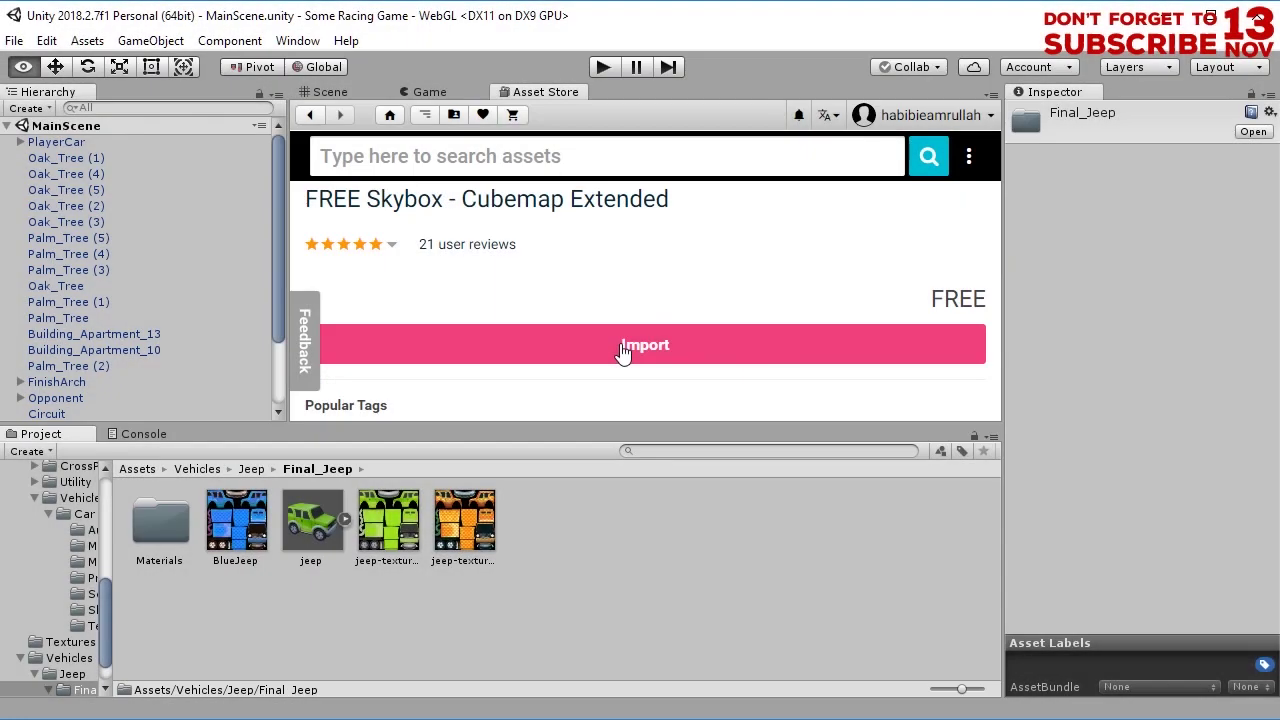
click(620, 345)
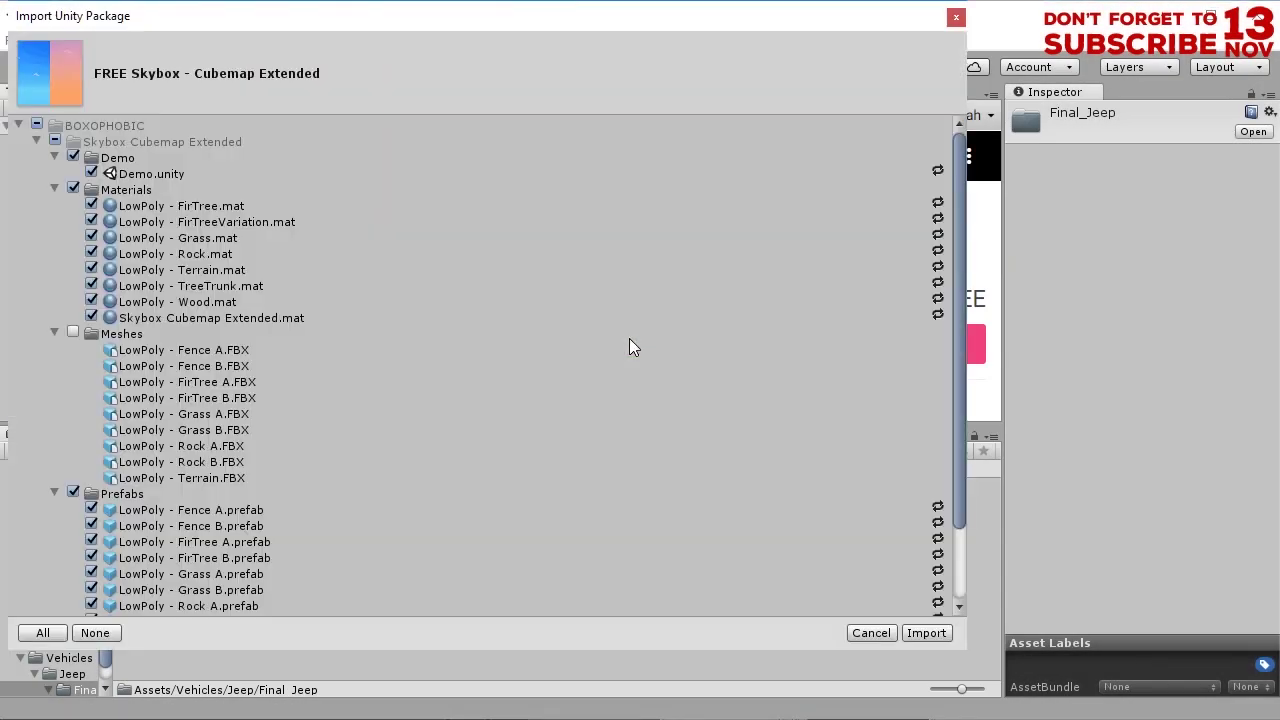
Import all checked skybox package items, check the new BOXOPHOBIC folder in Assets, and return to the scene
click(926, 633)
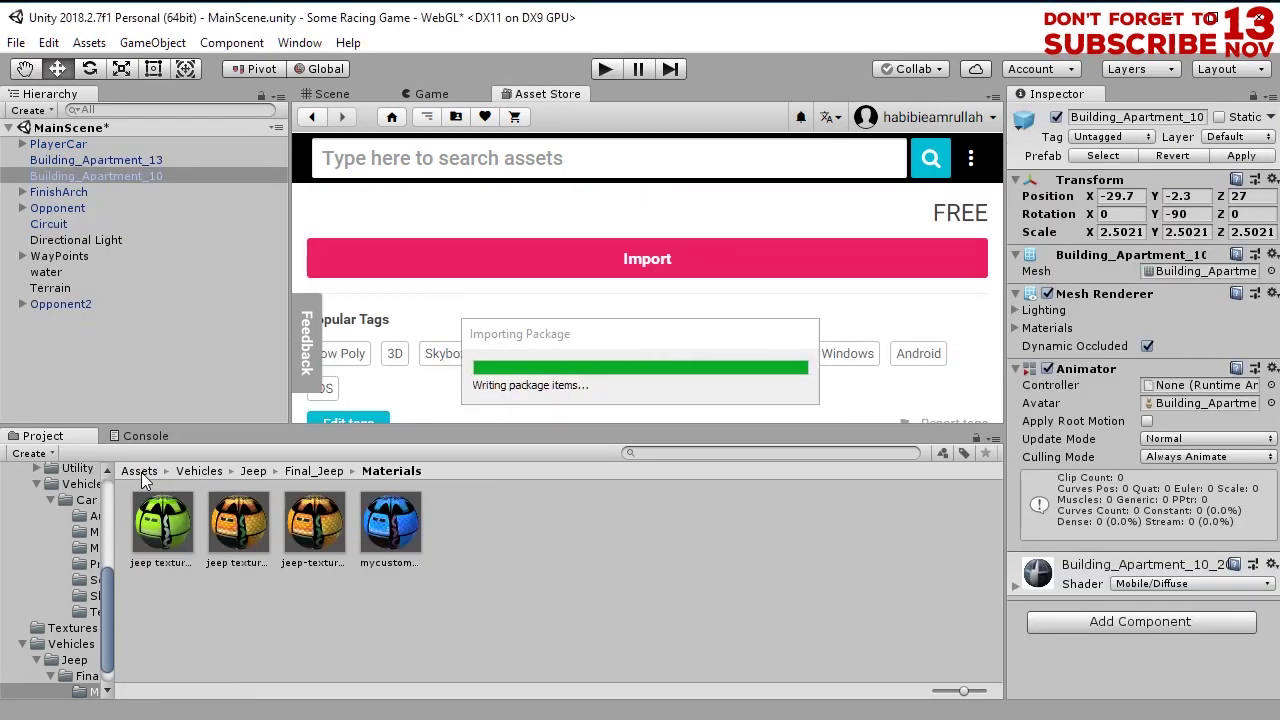
click(140, 472)
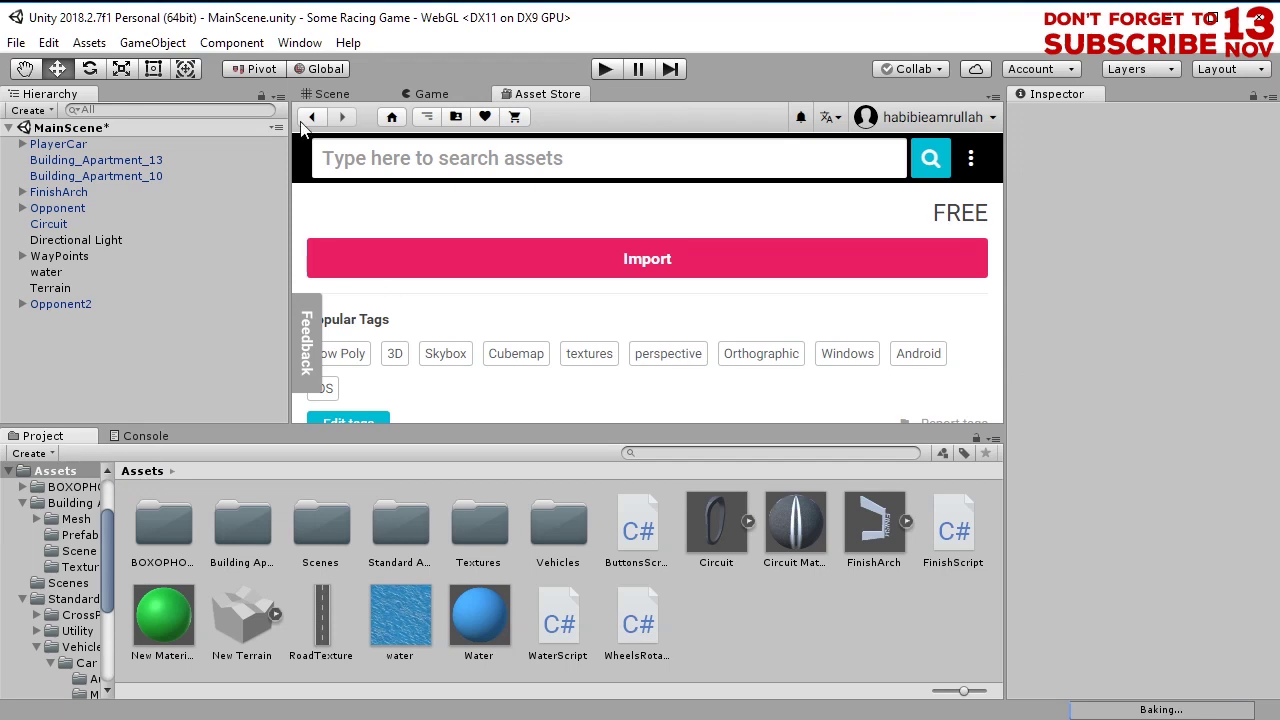
click(325, 94)
In Window > Rendering > Lighting Settings, set the Skybox Material to Skybox Cubemap Extended
click(293, 45)
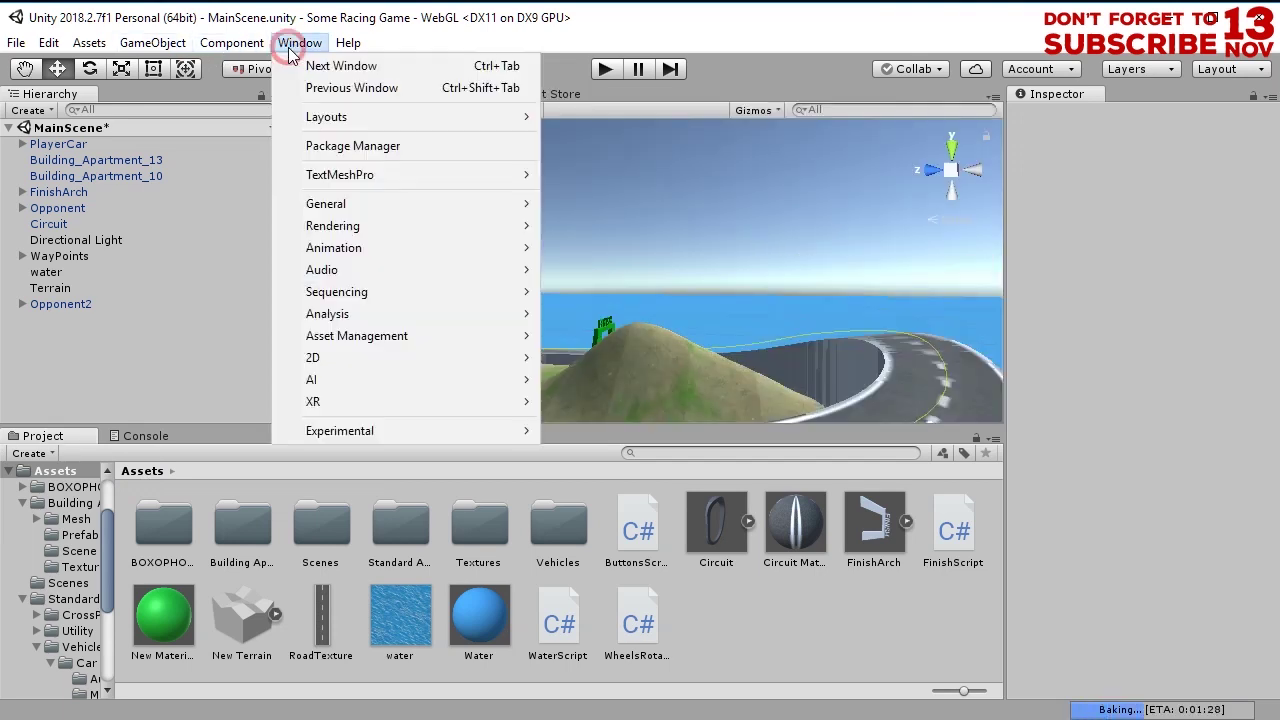
mouse_move(348, 202)
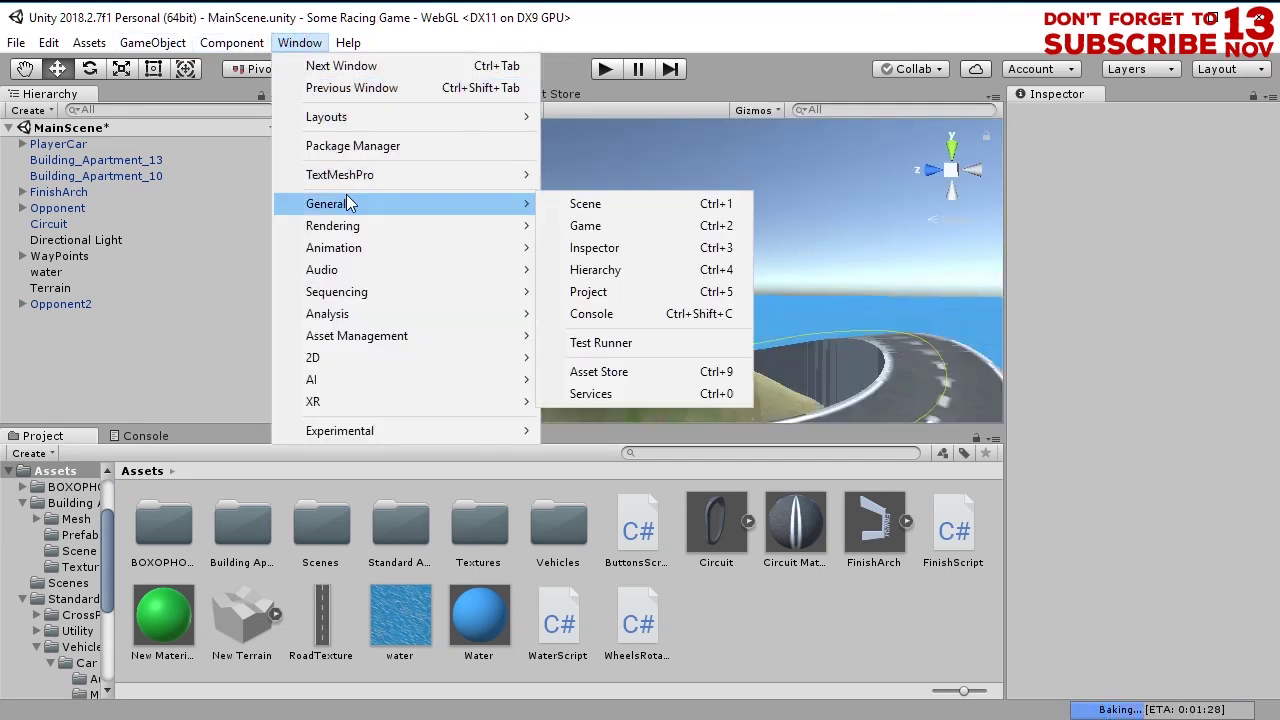
click(363, 222)
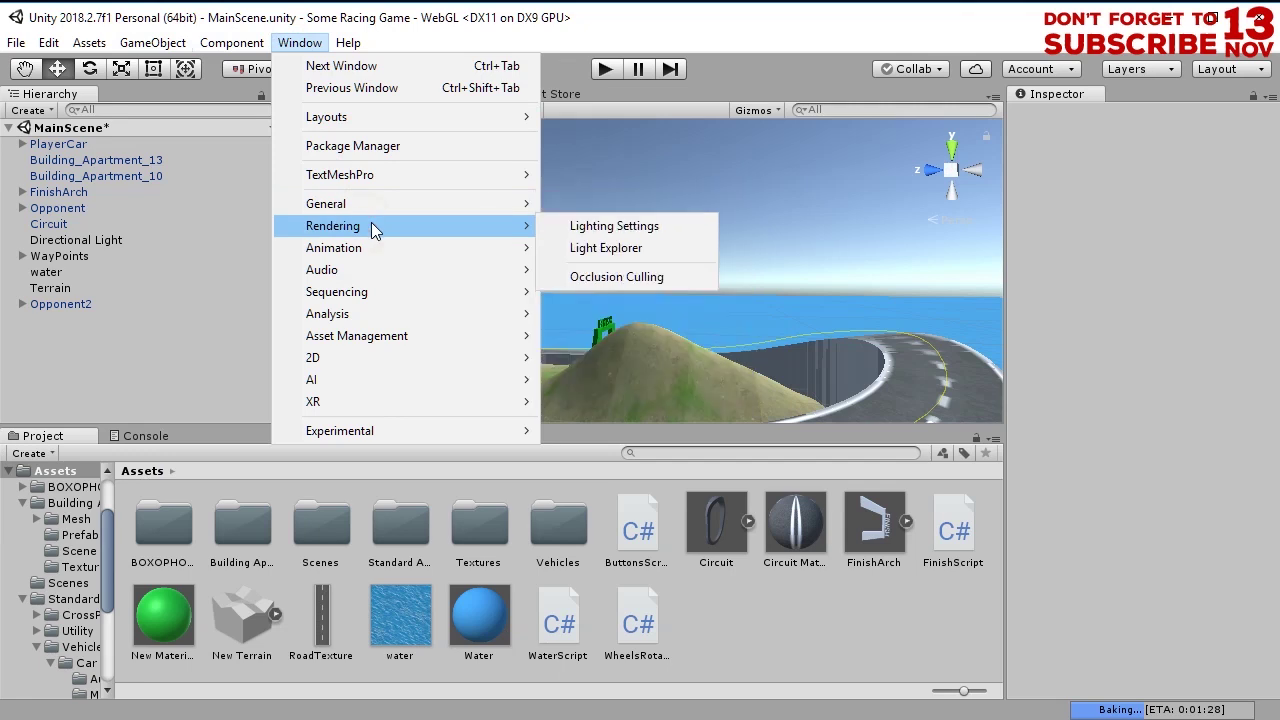
click(651, 228)
click(381, 91)
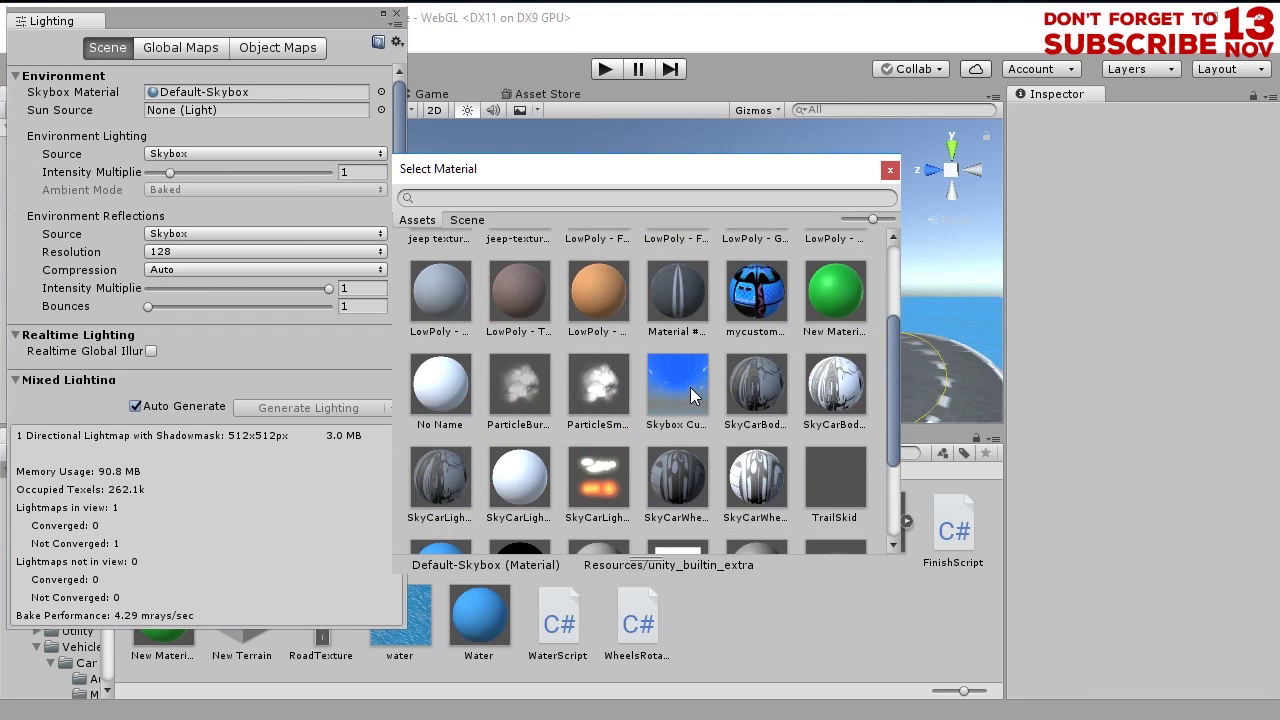
click(691, 388)
mouse_move(885, 353)
mouse_down()
mouse_move(893, 408)
mouse_move(909, 406)
mouse_move(896, 275)
mouse_move(898, 345)
mouse_up()
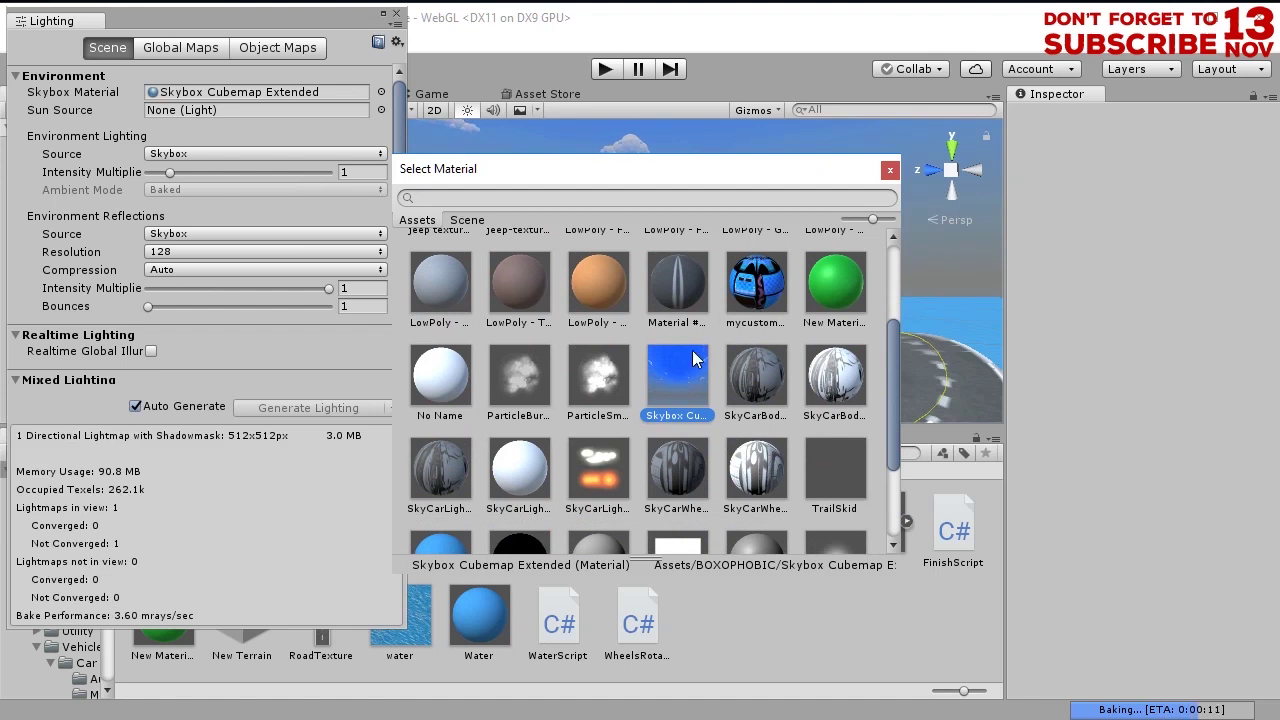
click(975, 415)
alt+drag(975, 415, 578, 445)
scroll(670, 373, down, 3)
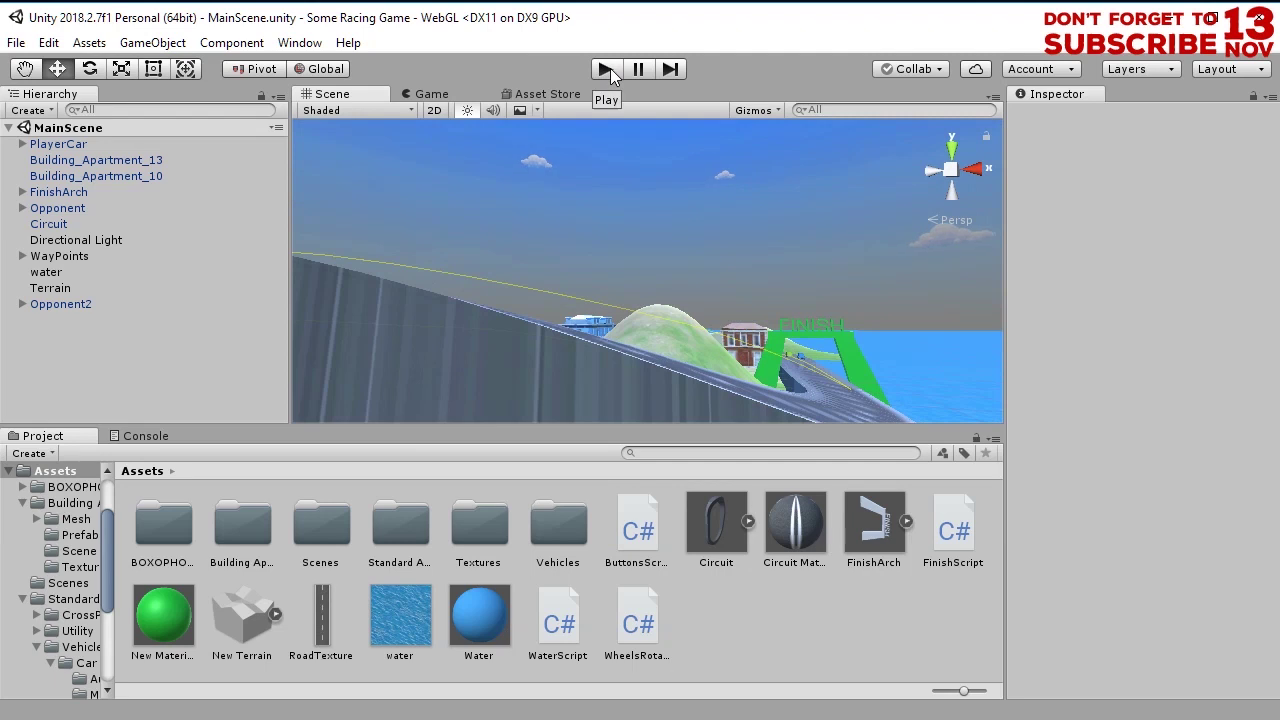
Enter play mode and drive the car forward along the circuit under the new sky
click(607, 69)
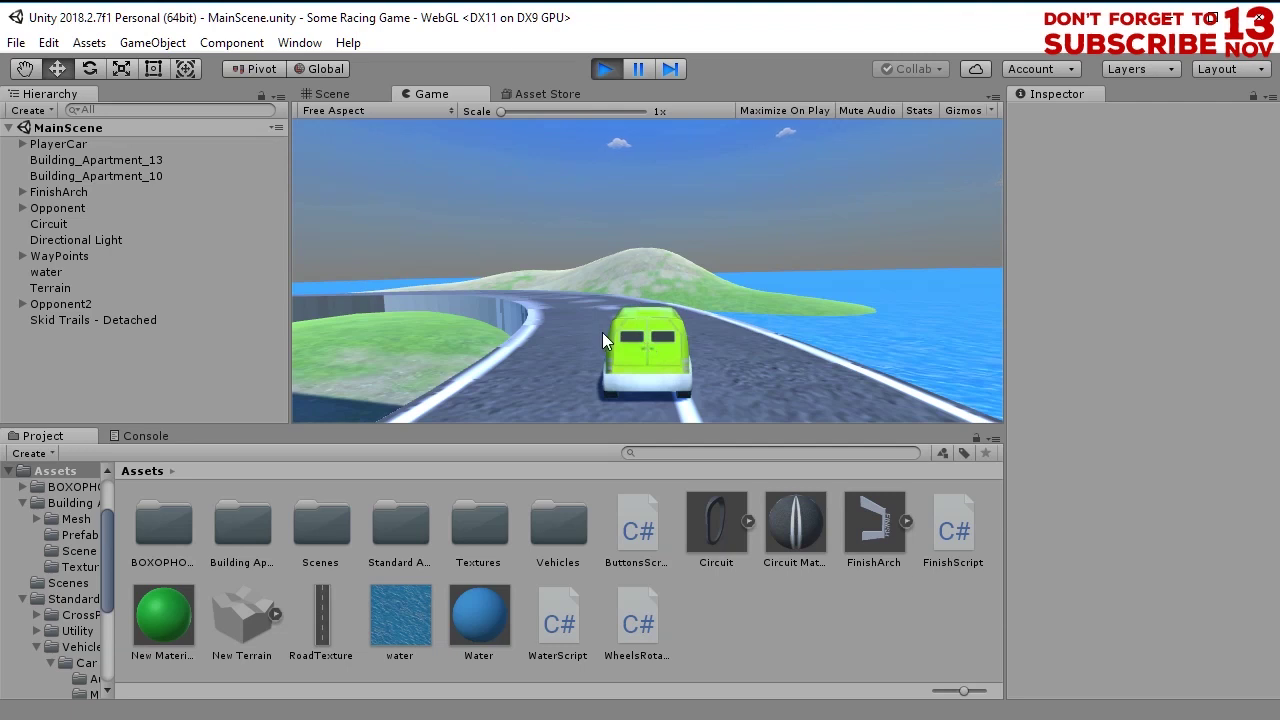
key(Up)
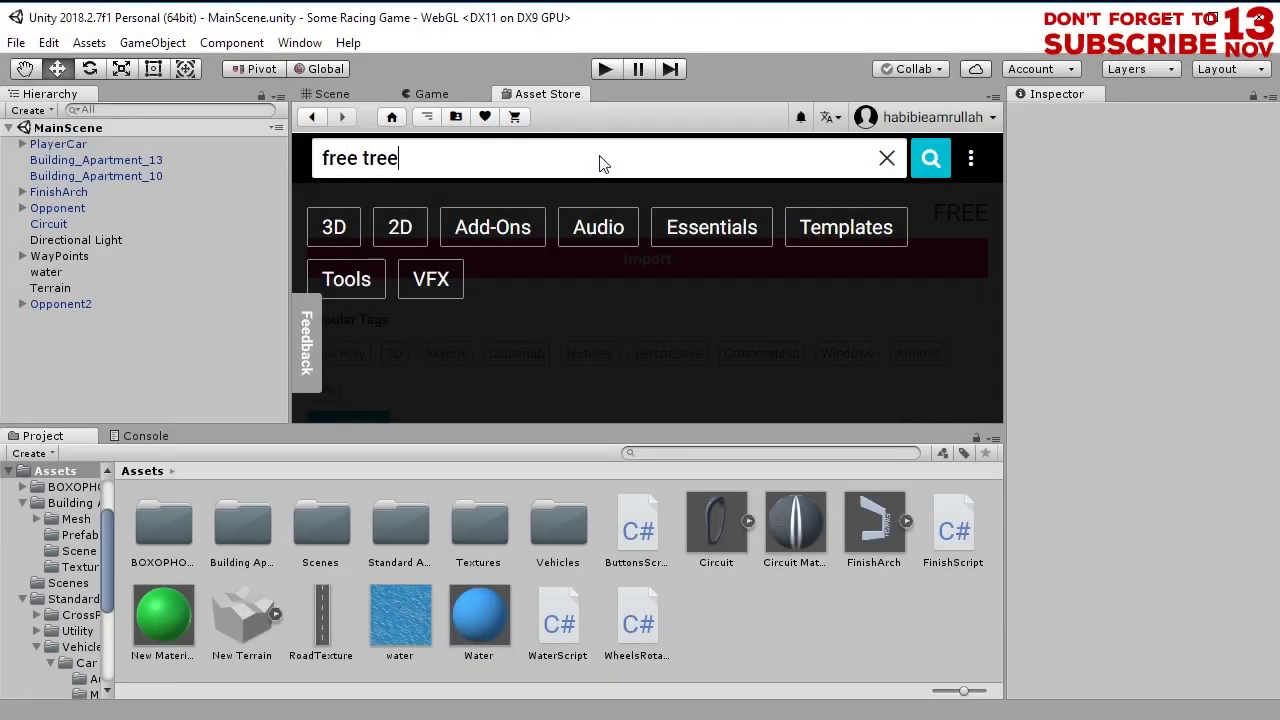
Search the Asset Store for 'free tree' and browse the results
key(Return)
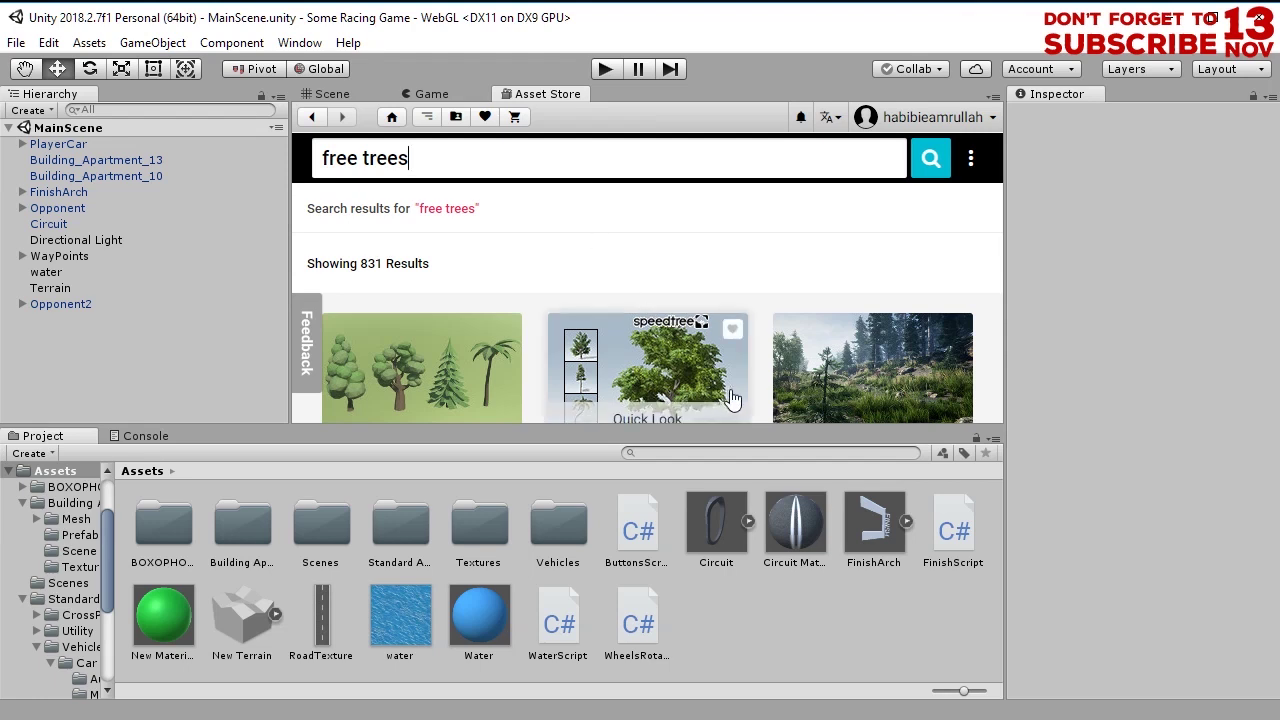
scroll(700, 390, down, 3)
scroll(690, 388, down, 3)
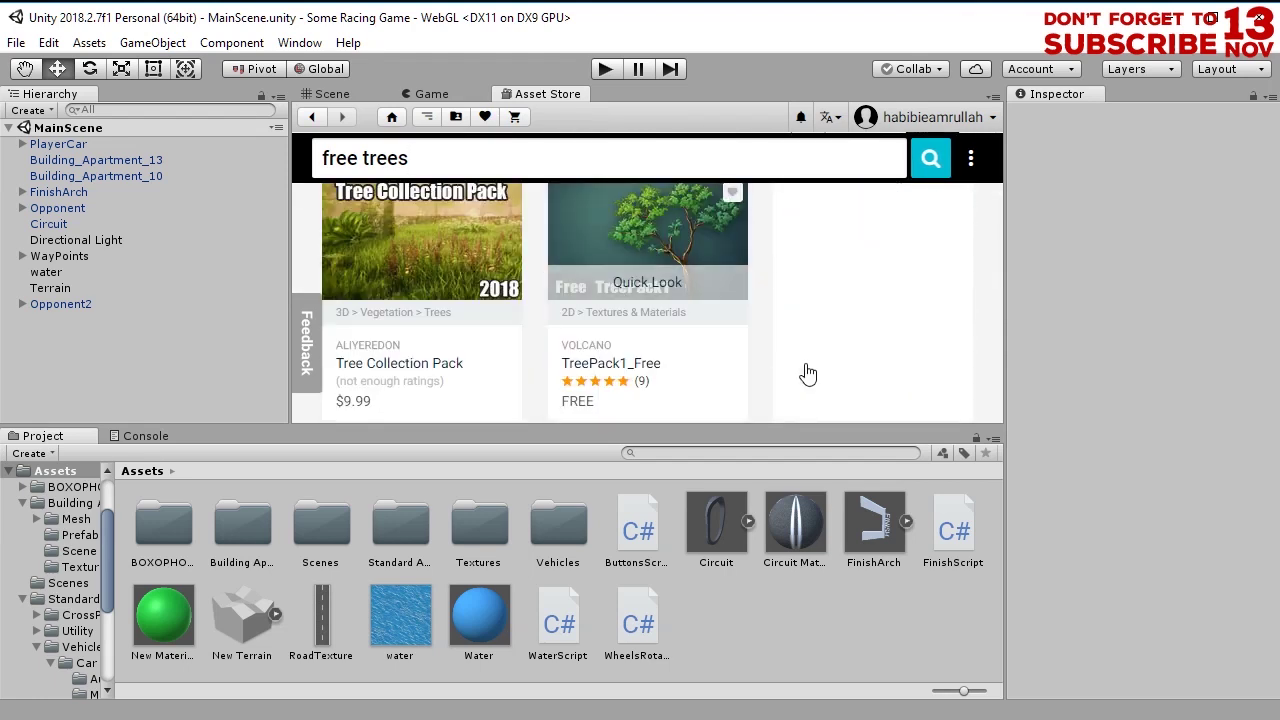
scroll(845, 382, up, 2)
scroll(423, 272, up, 3)
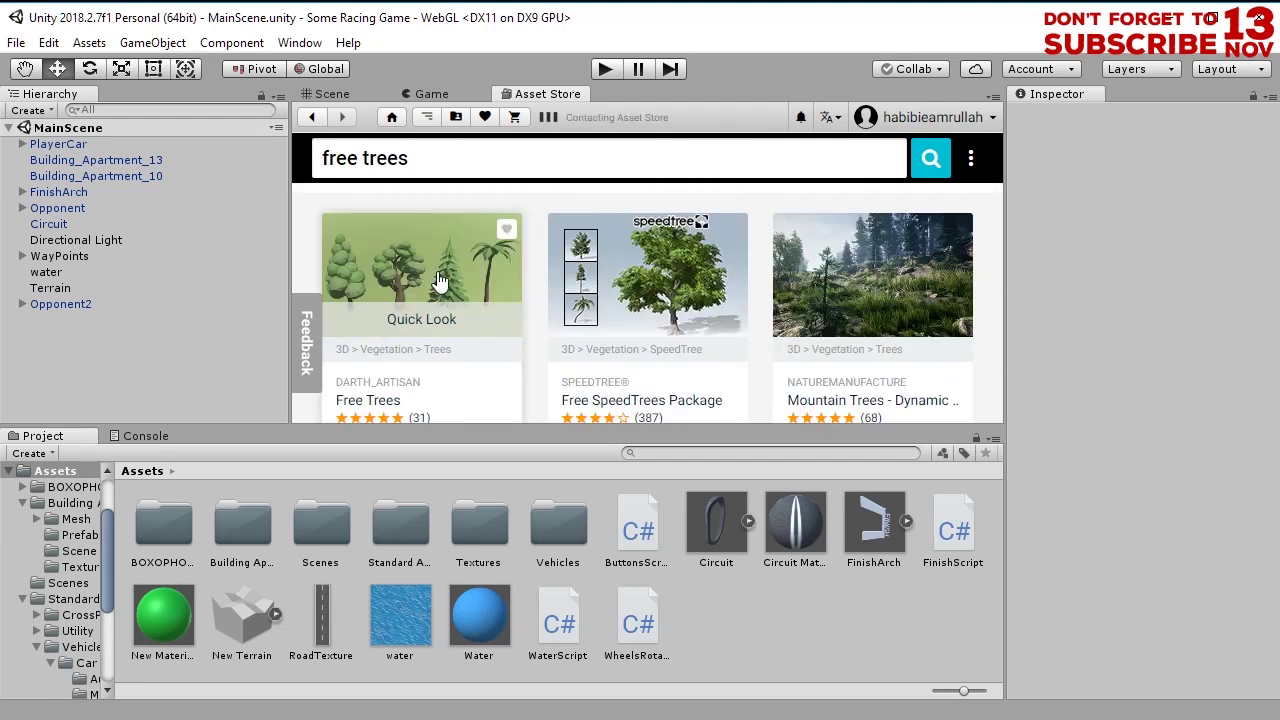
Open the Free Trees asset page and import all of the package's files
click(510, 284)
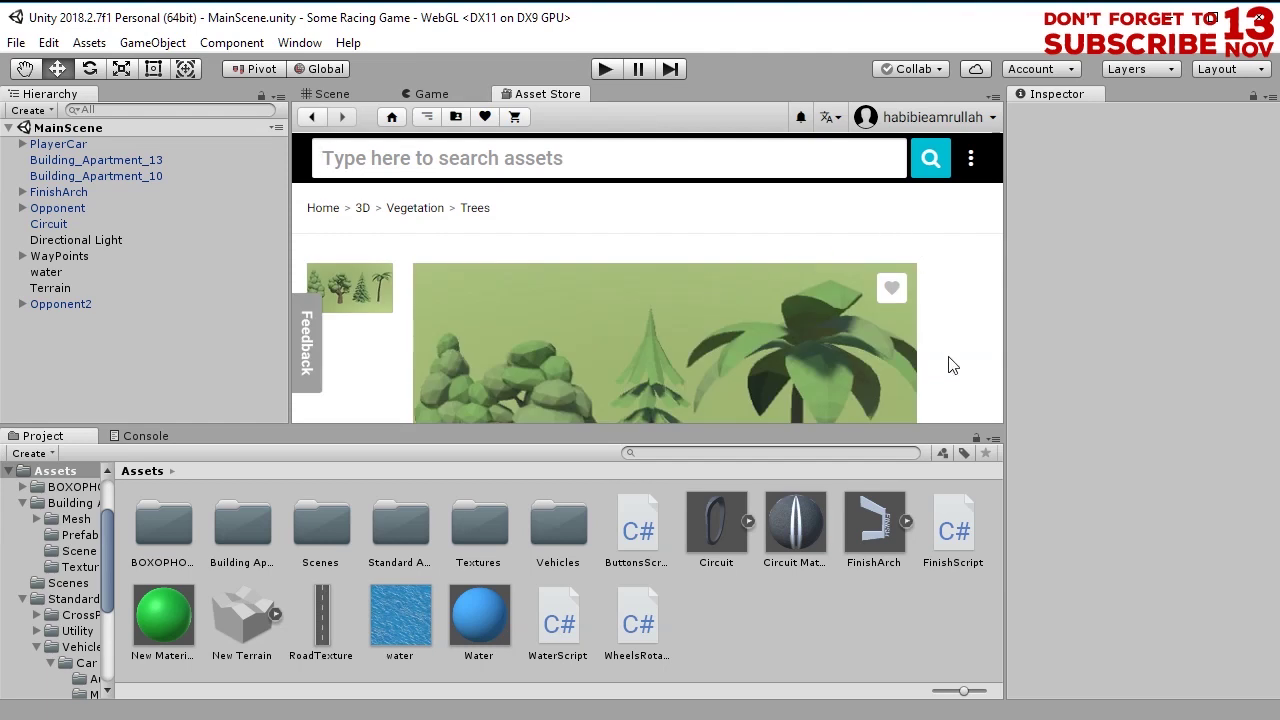
scroll(955, 365, down, 2)
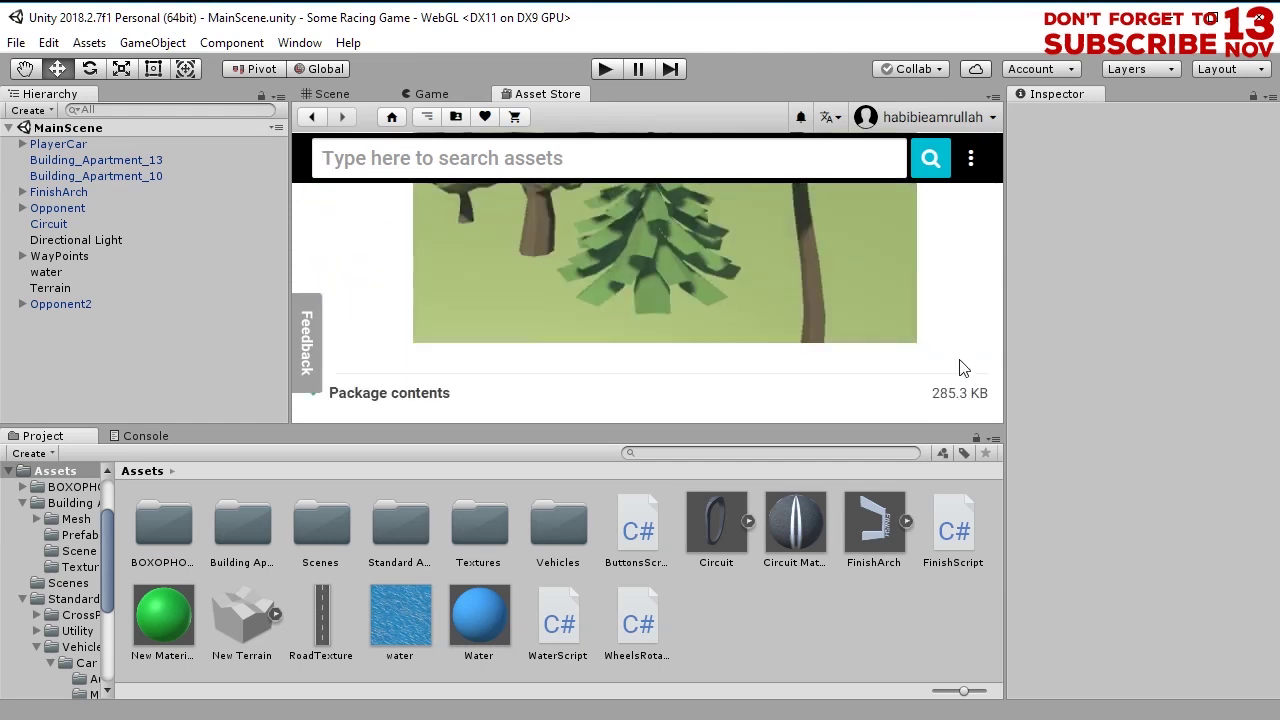
scroll(874, 384, down, 5)
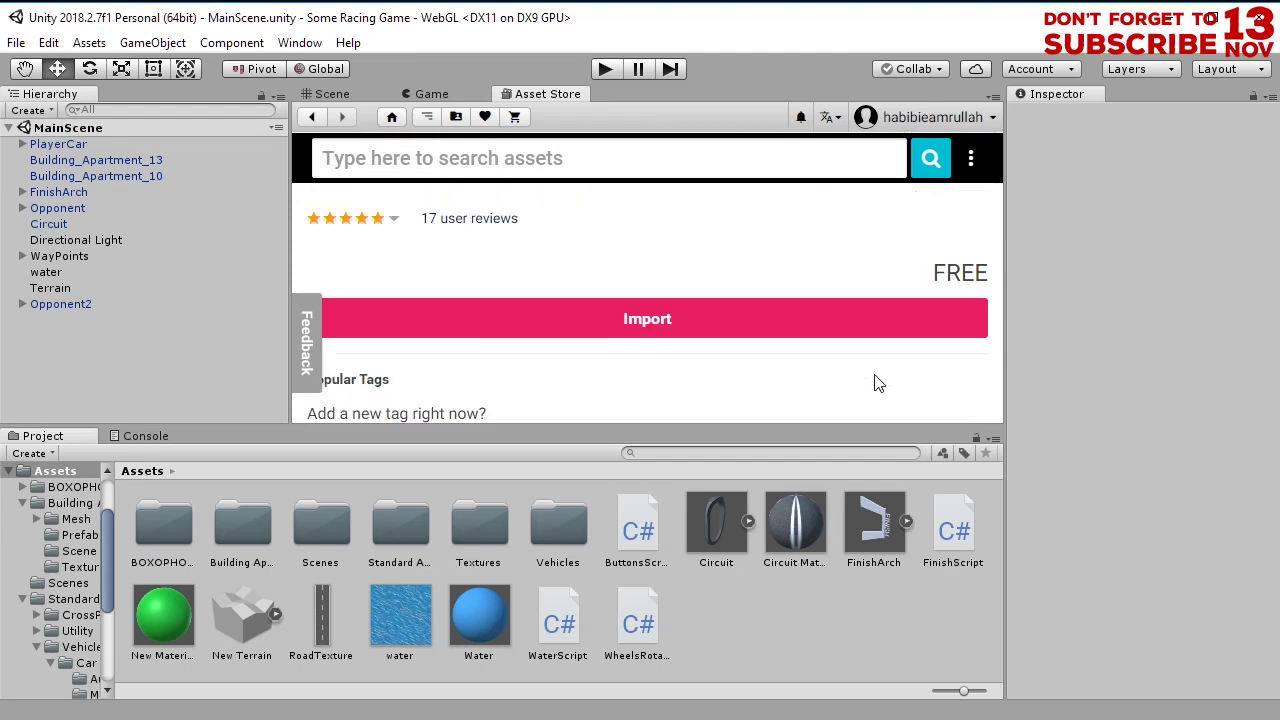
scroll(609, 283, up, 2)
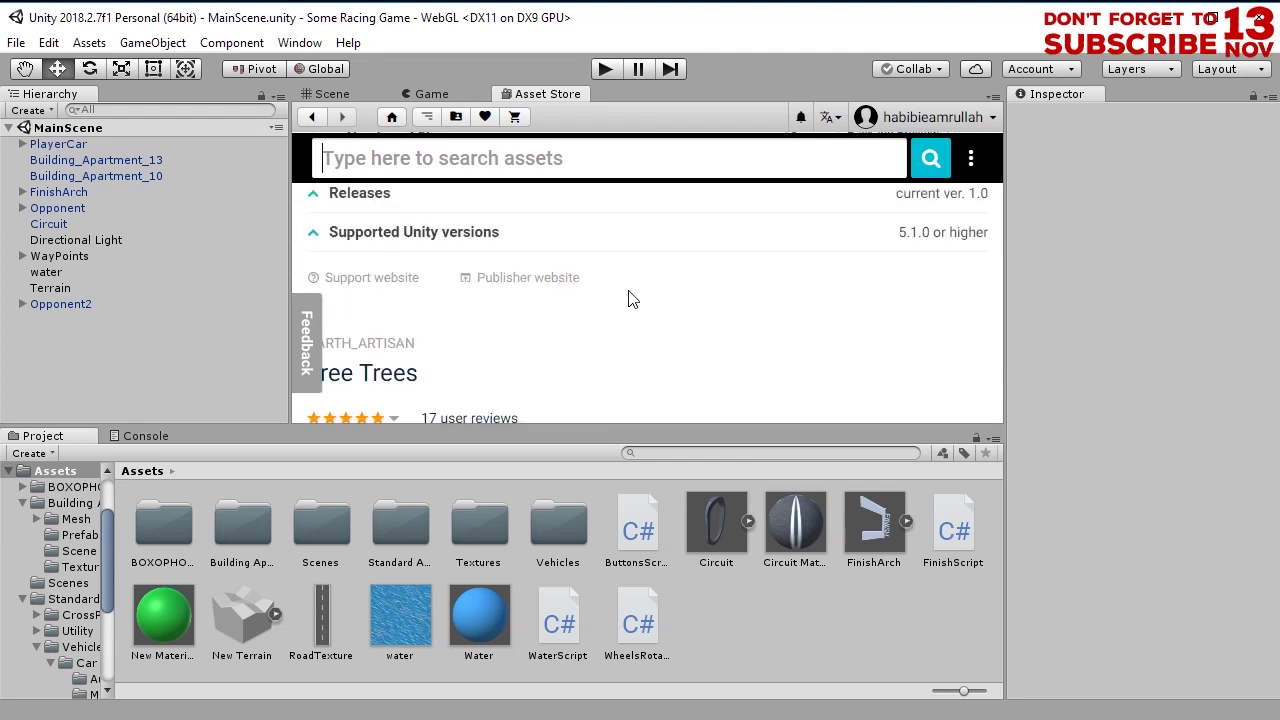
scroll(632, 300, up, 3)
scroll(637, 307, up, 4)
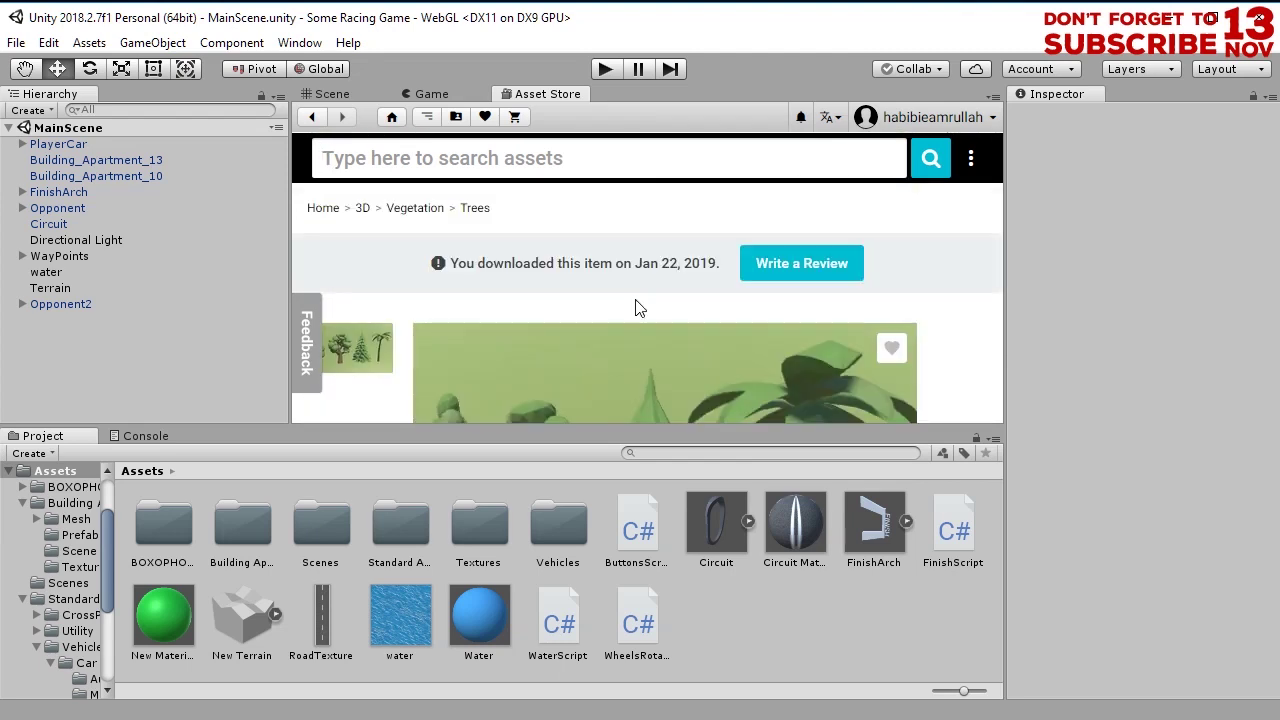
scroll(574, 340, down, 5)
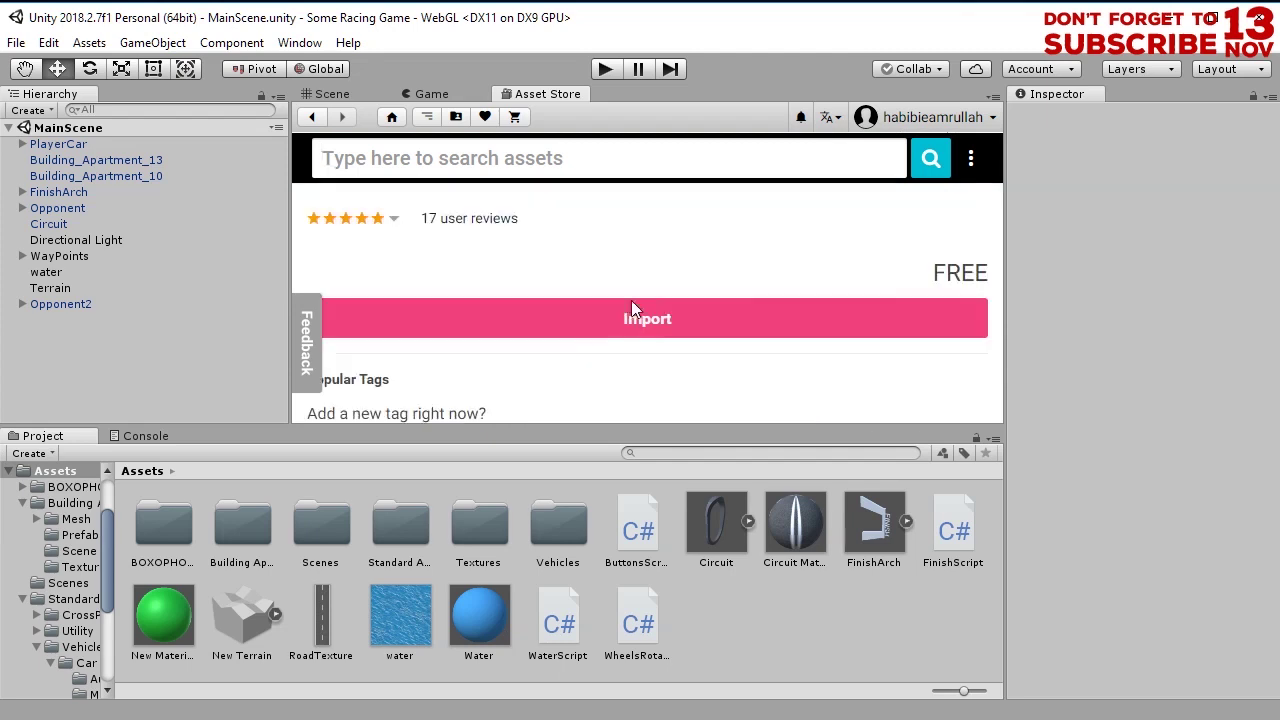
click(657, 322)
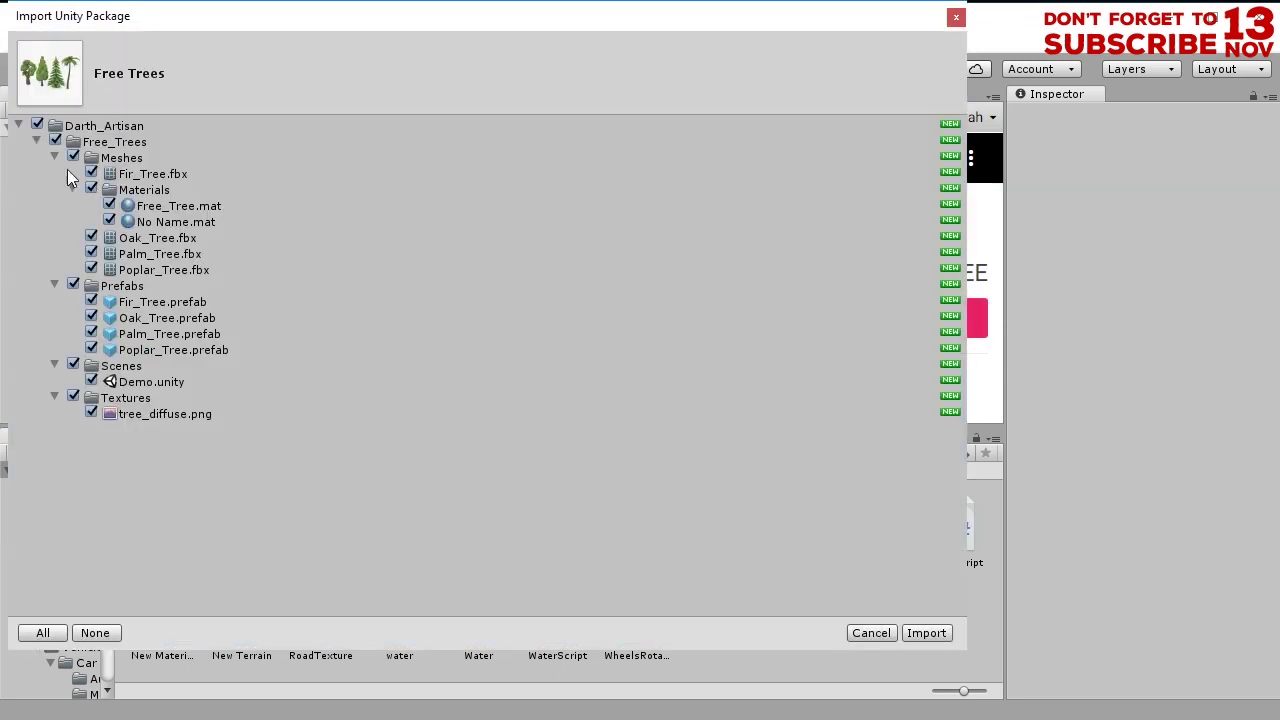
click(933, 634)
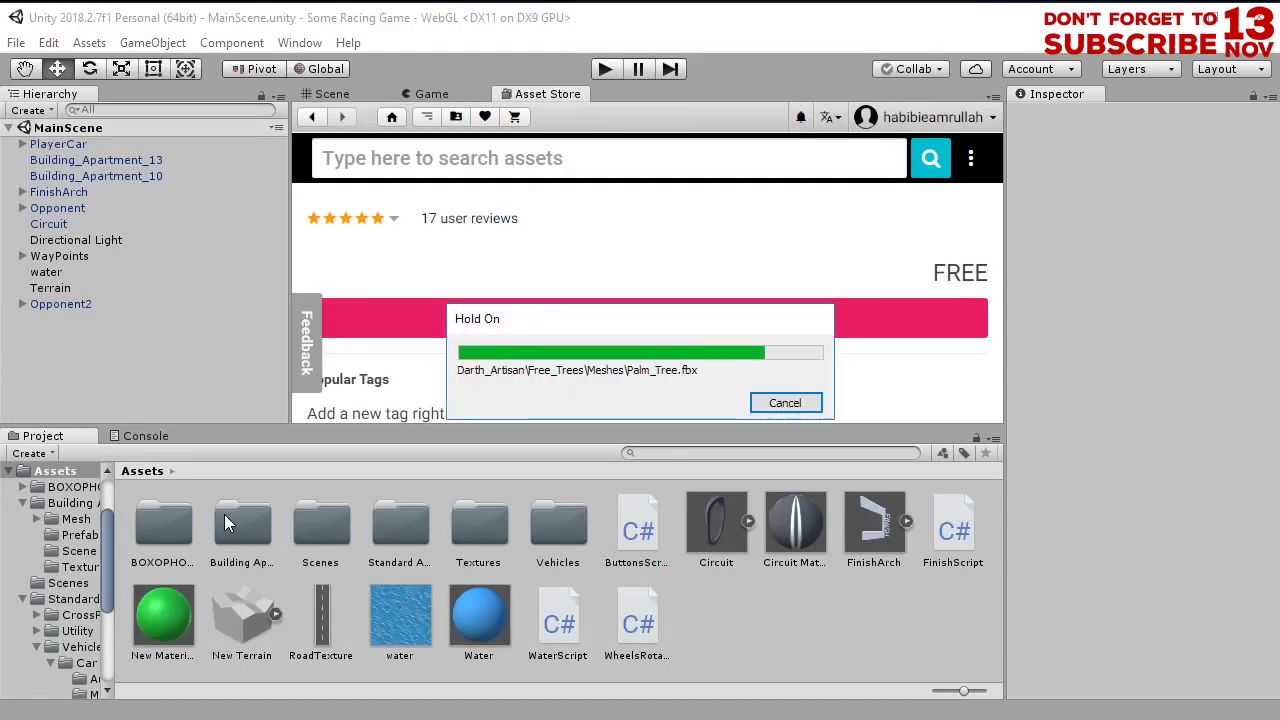
Return to the Scene view and open Darth_Artisan > Free_Trees > Prefabs in the Project panel
click(333, 95)
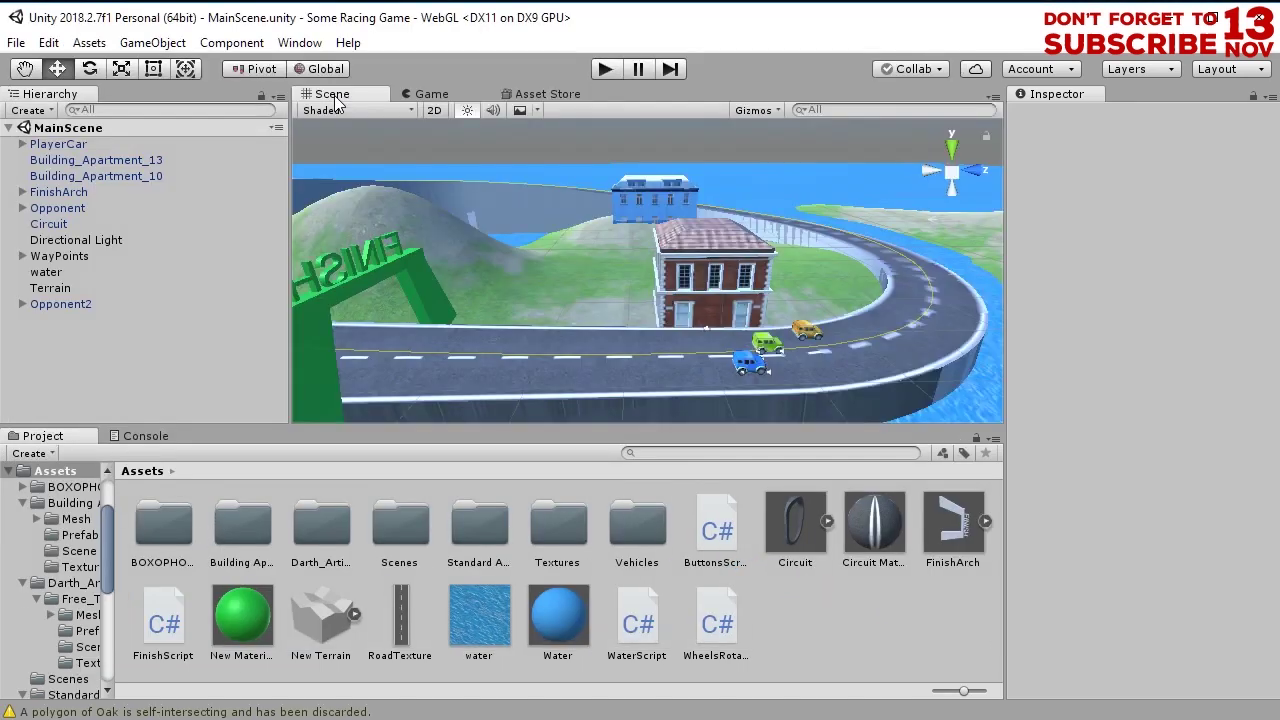
right_drag(580, 360, 530, 523)
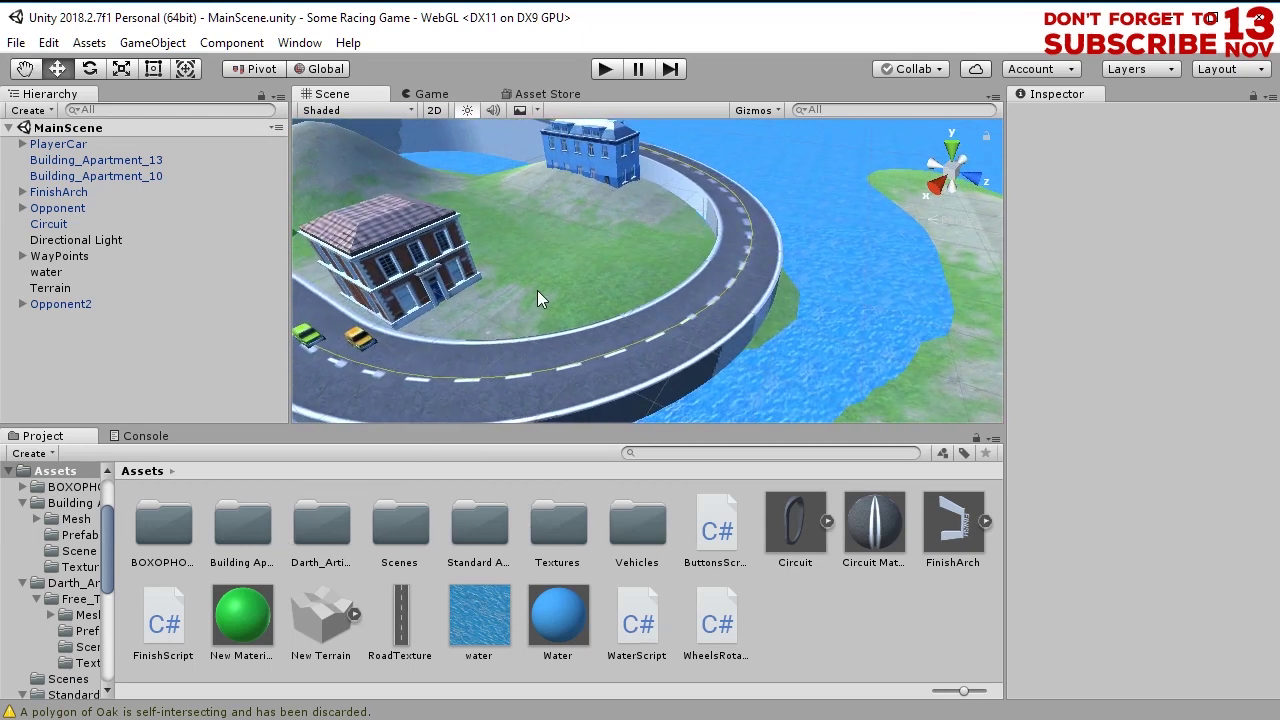
click(322, 532)
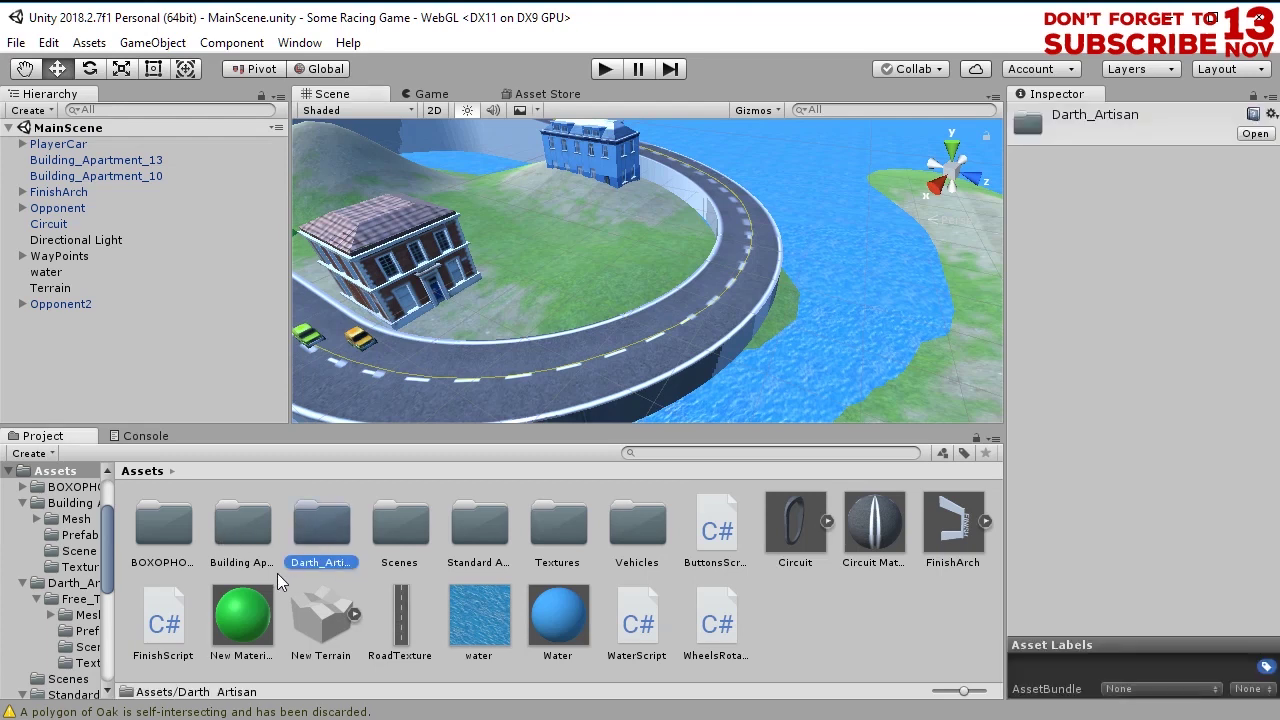
double_click(327, 534)
double_click(173, 529)
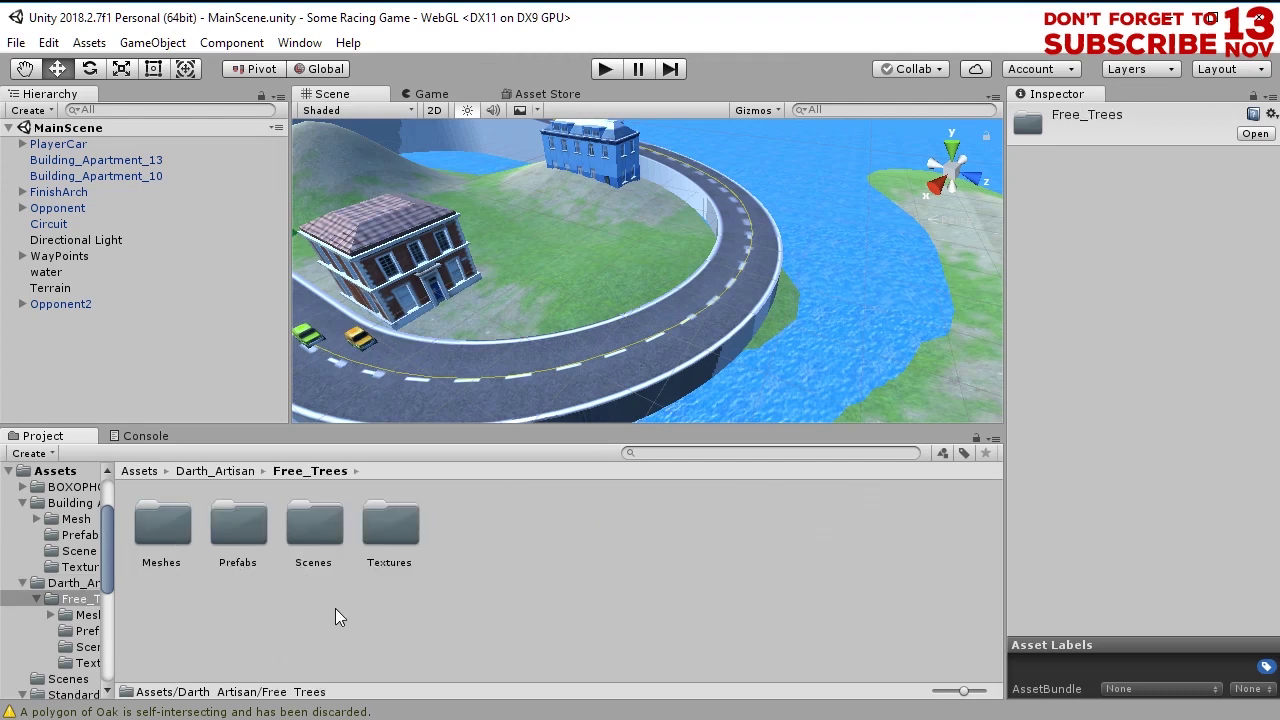
double_click(243, 530)
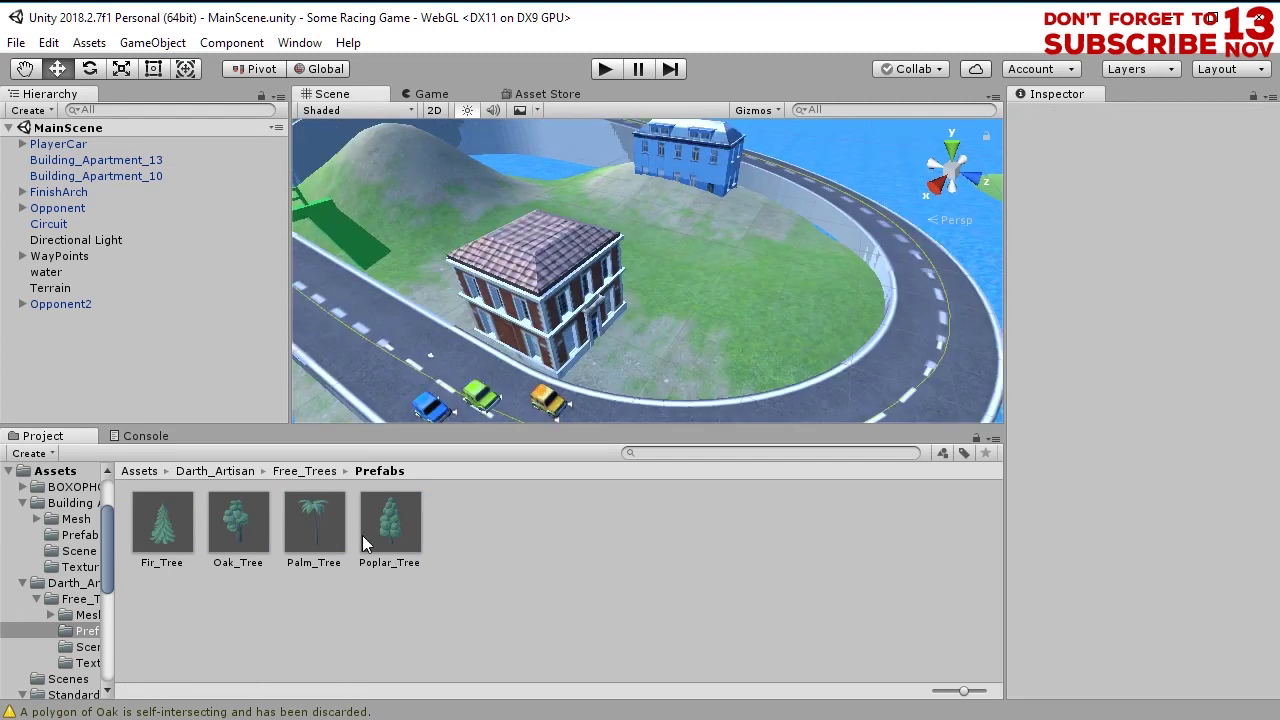
Drop a Palm_Tree prefab onto the grass inside the circuit
drag(314, 538, 685, 380)
drag(746, 319, 746, 319)
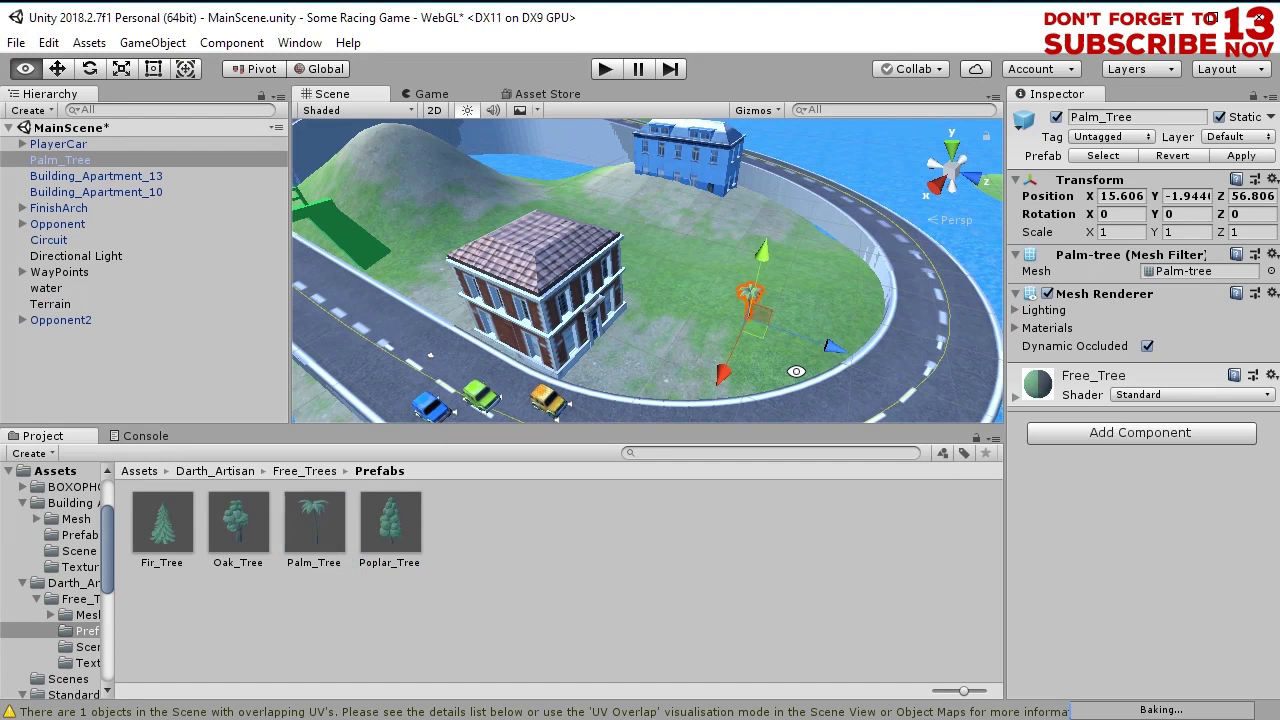
right_drag(796, 371, 790, 301)
Set the palm tree's Transform Scale to 2 on X, Y and Z, then duplicate it
text(3)
key(Tab)
text(3)
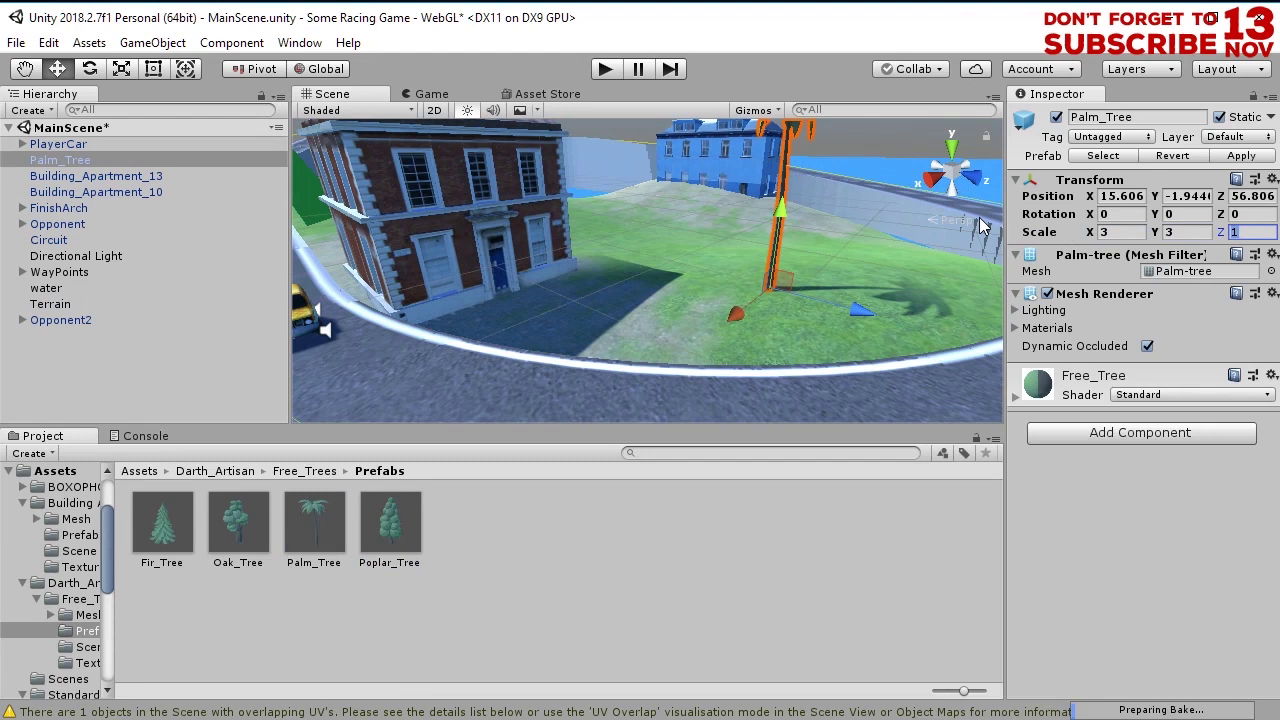
text(3)
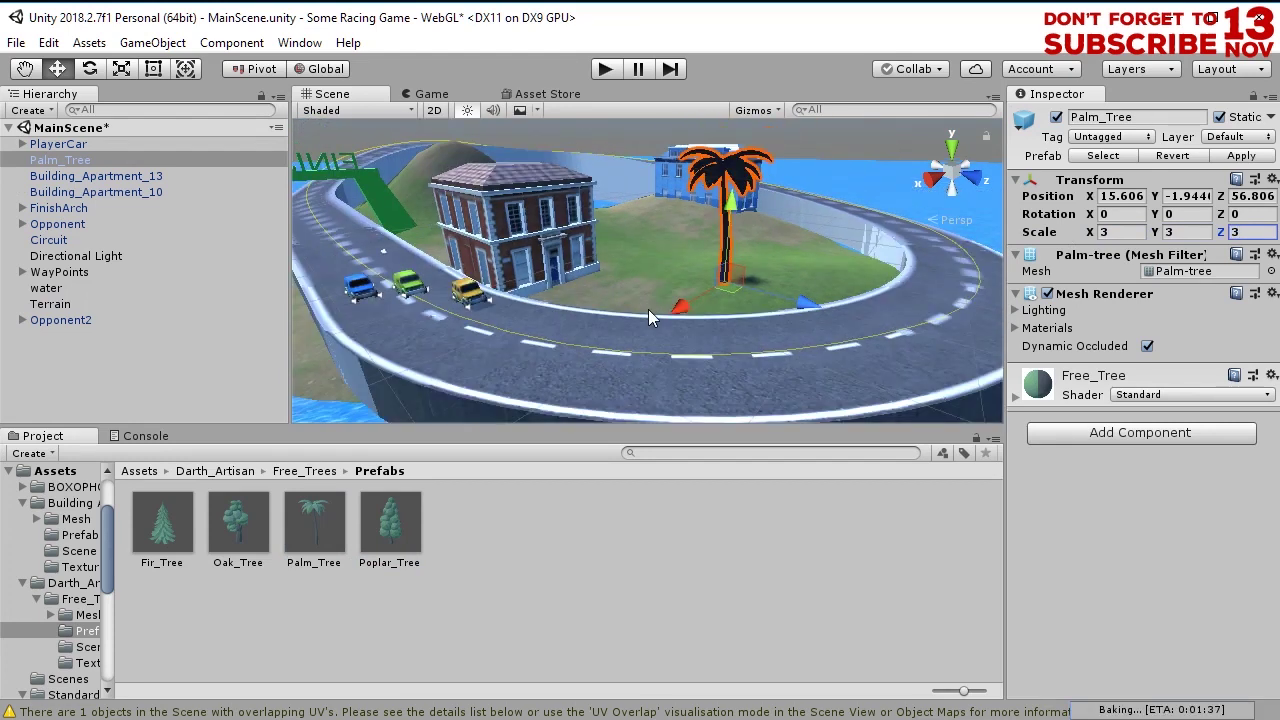
text(2)
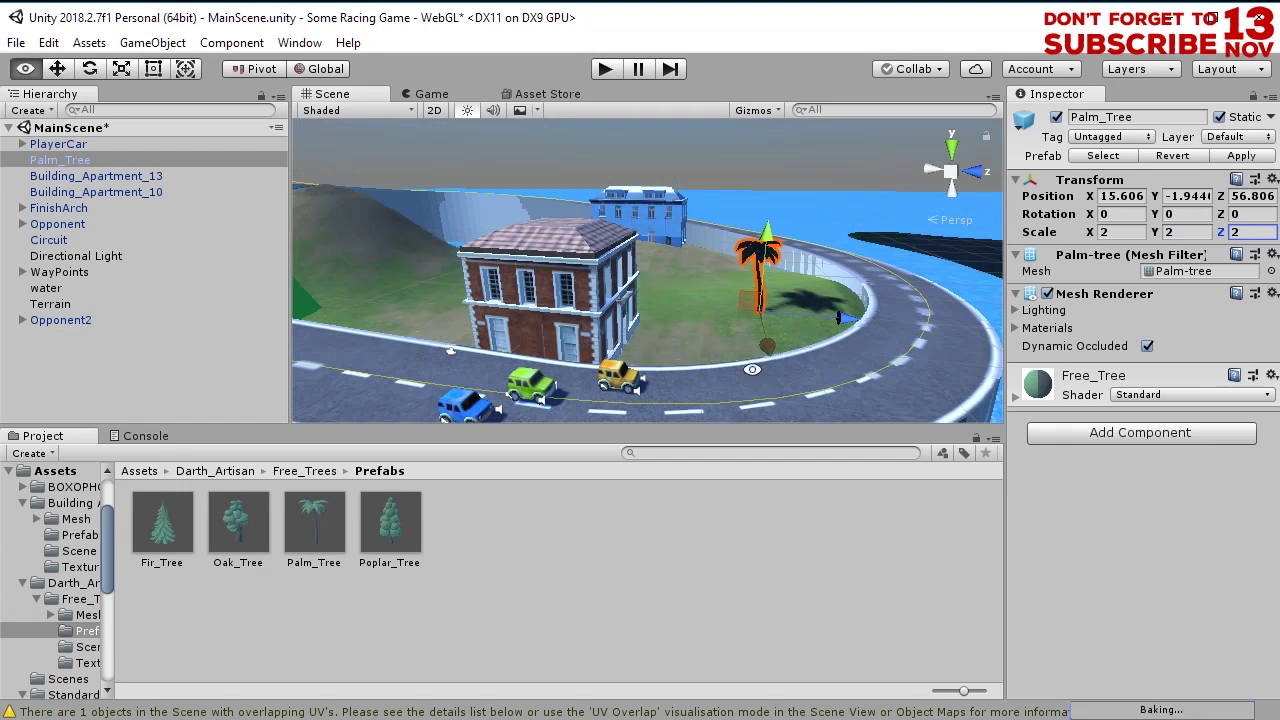
alt+drag(753, 369, 631, 330)
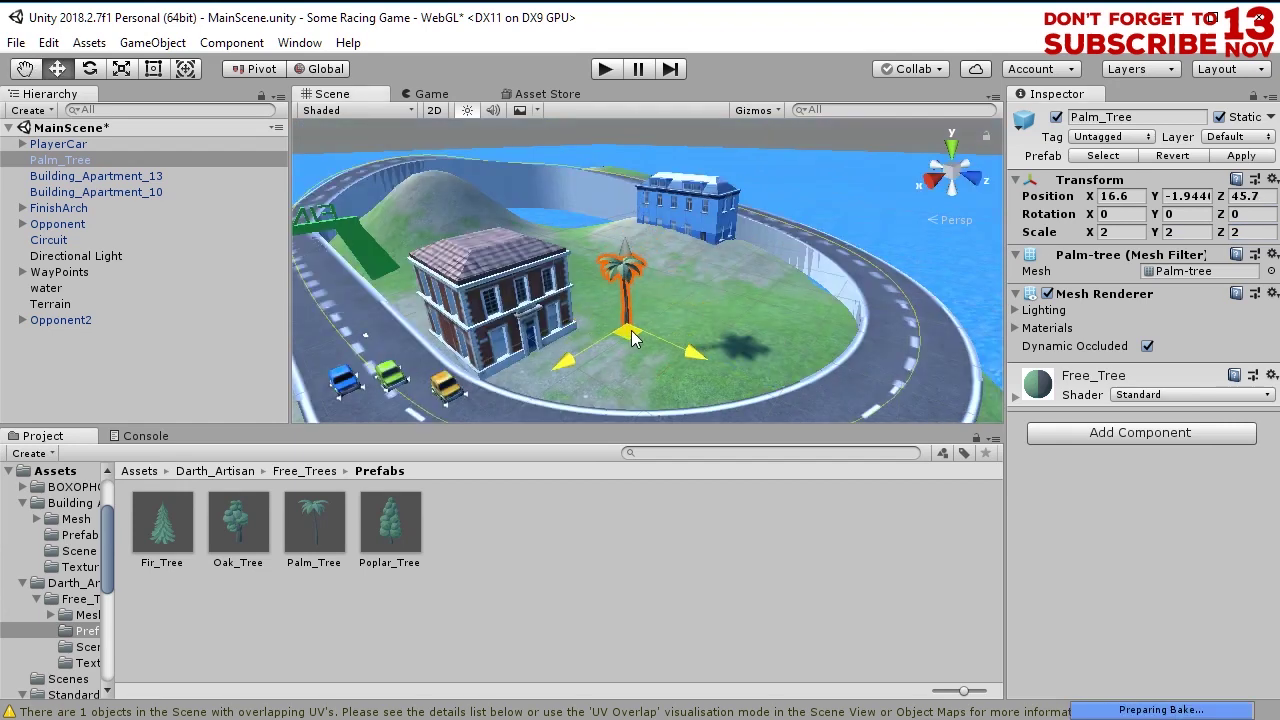
key(ctrl+d)
key(Delete)
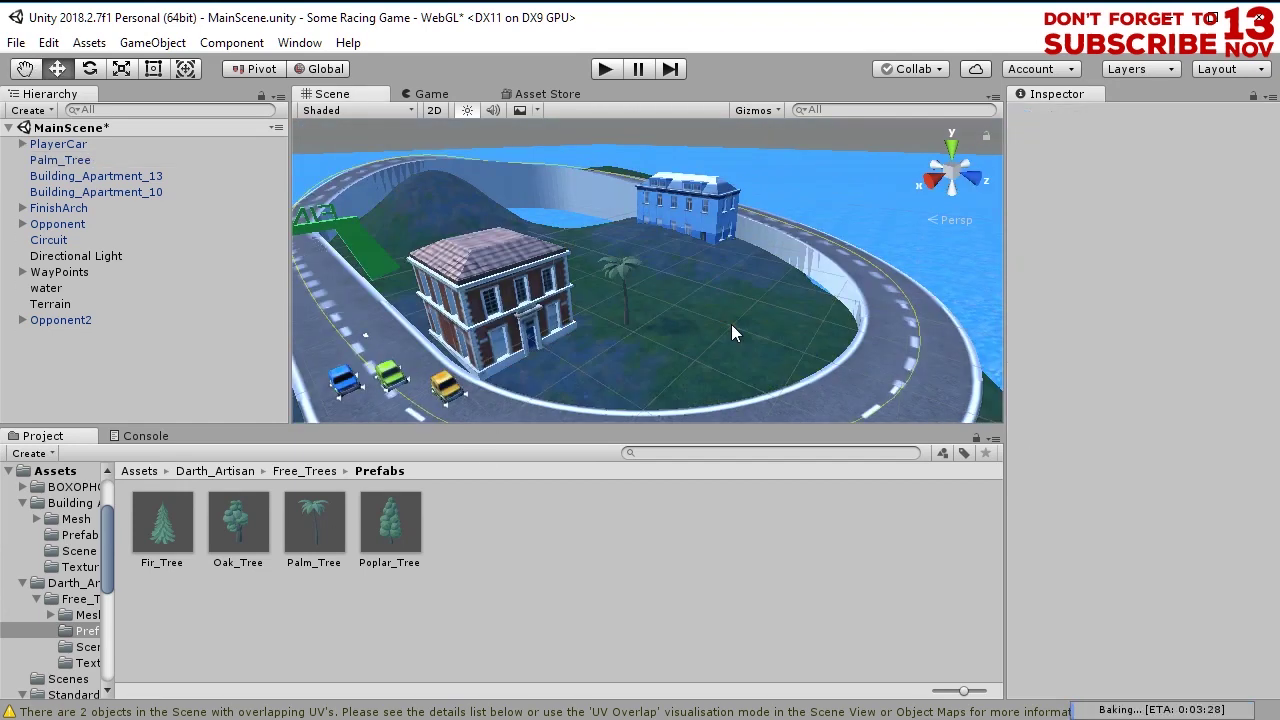
Add another palm tree on the island and move duplicate copies onto the far island
drag(314, 521, 315, 393)
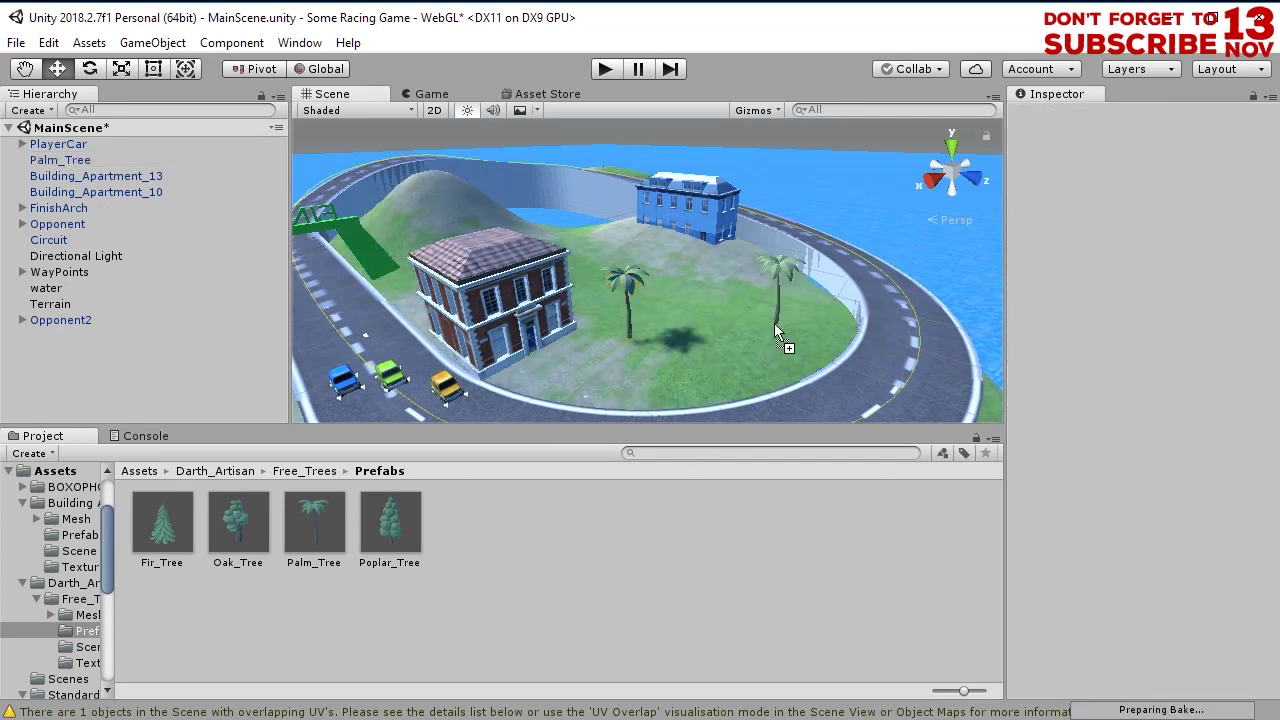
drag(774, 323, 867, 312)
key(ctrl+d)
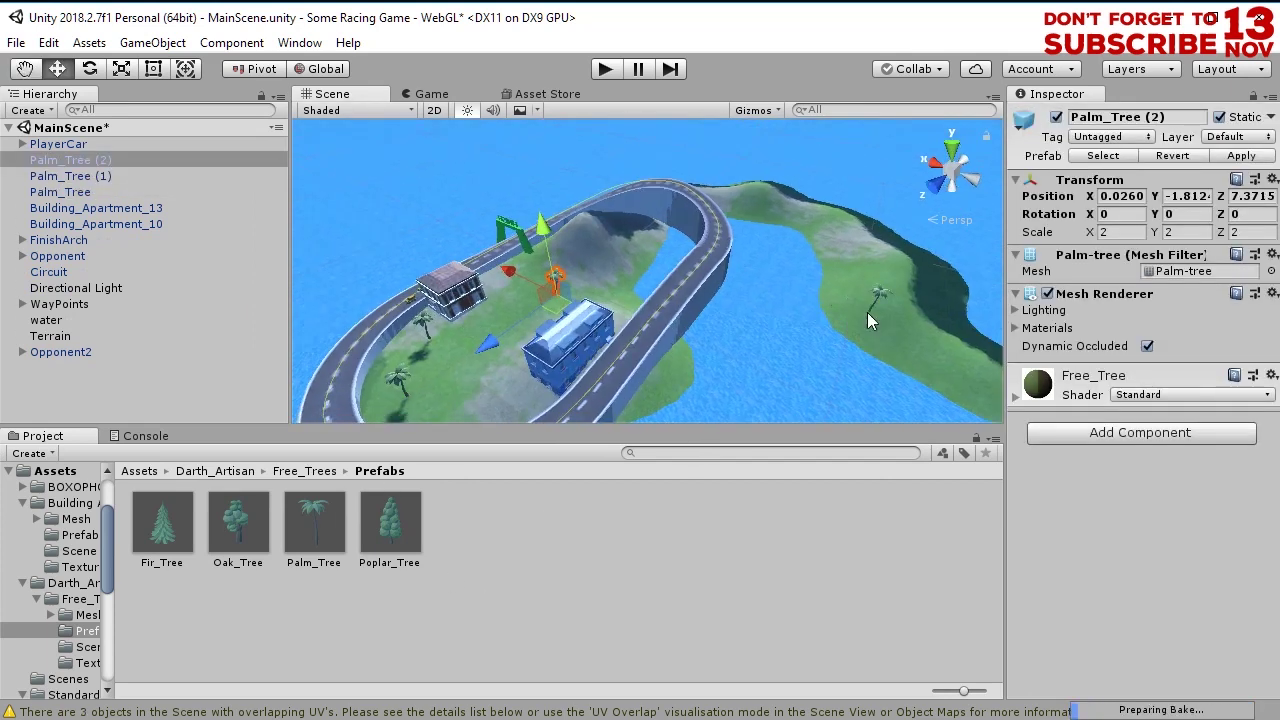
key(ctrl+d)
key(ctrl+d)
key(ctrl+d)
drag(781, 227, 757, 178)
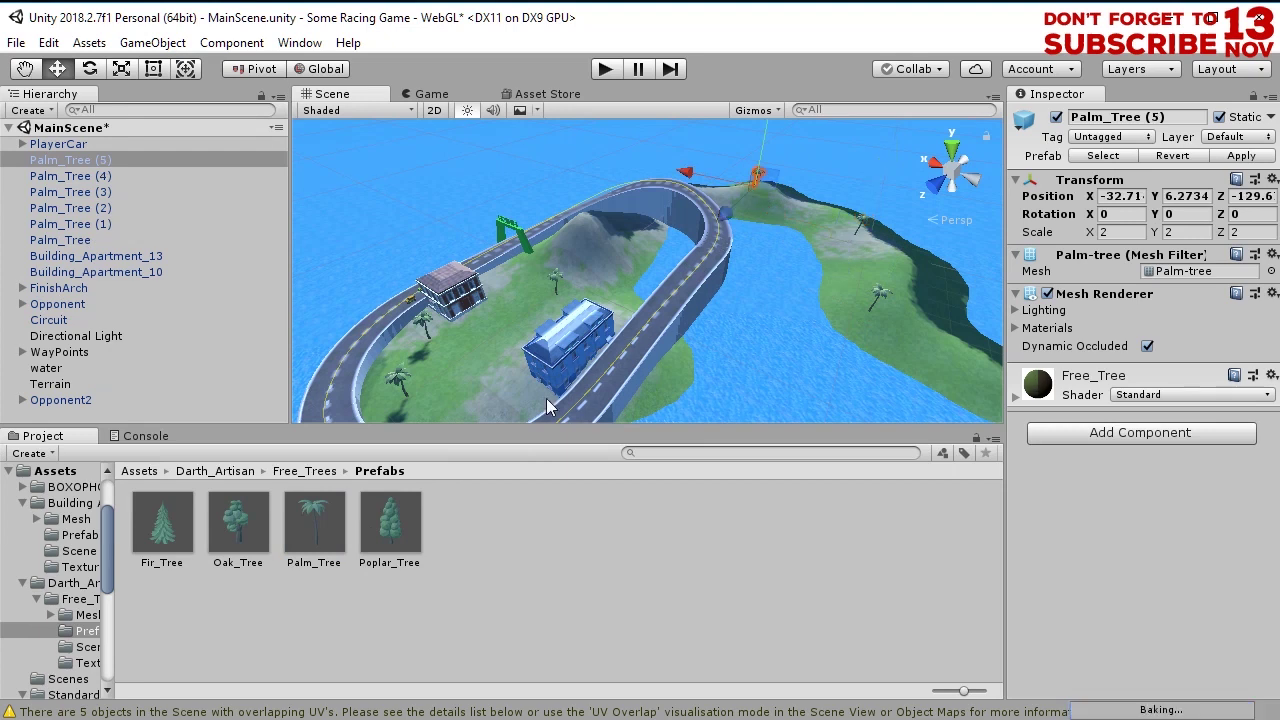
Place an Oak_Tree beside the circuit with its scale set to 2 on every axis
drag(237, 521, 432, 328)
text(2)
key(Tab)
text(2)
key(Tab)
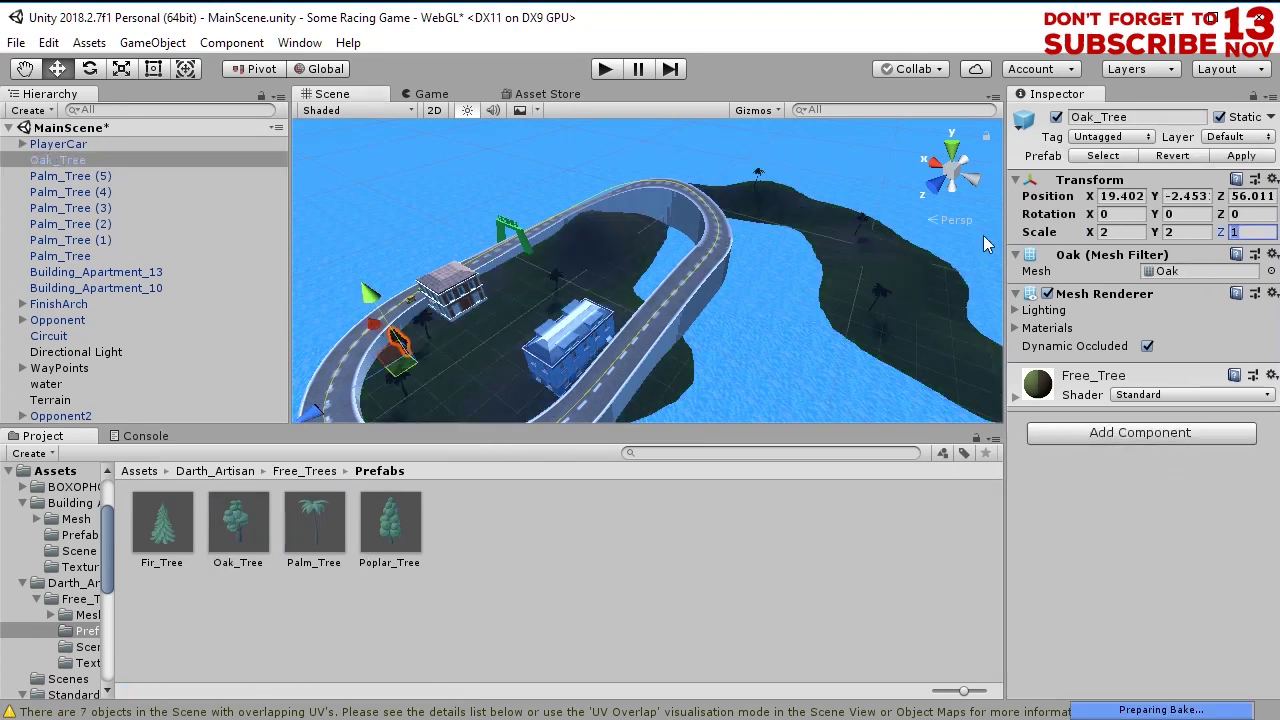
text(2)
Duplicate the oak tree several times, moving copies to new spots including beside the far ramp
key(ctrl+d)
drag(485, 340, 668, 362)
key(ctrl+d)
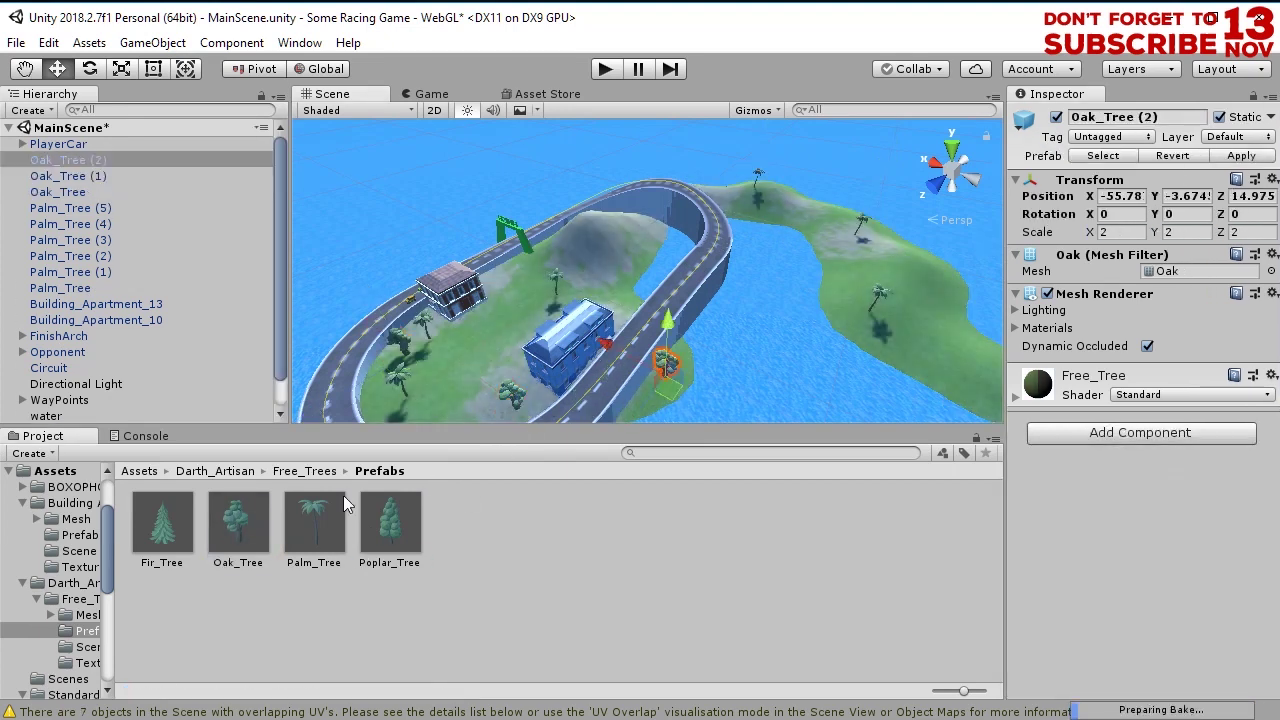
key(ctrl+d)
drag(630, 256, 943, 214)
key(ctrl+d)
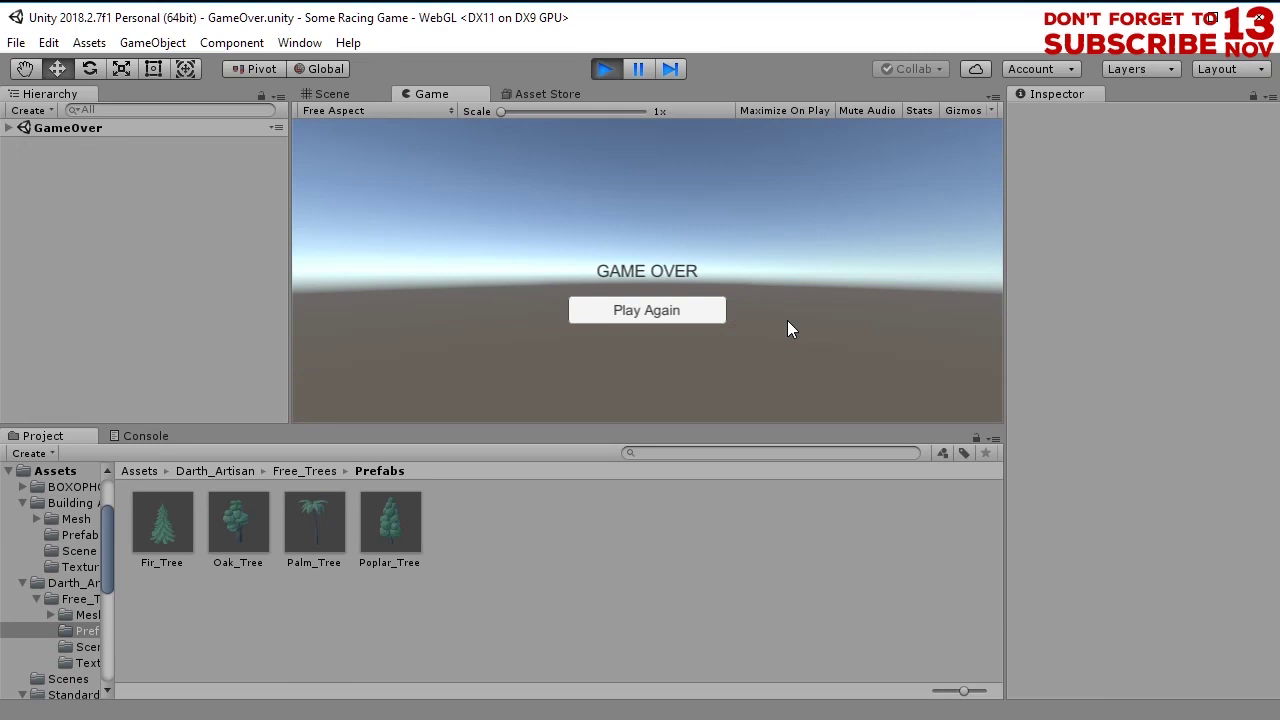
Replay the race from the game-over screen, then exit play mode
click(688, 311)
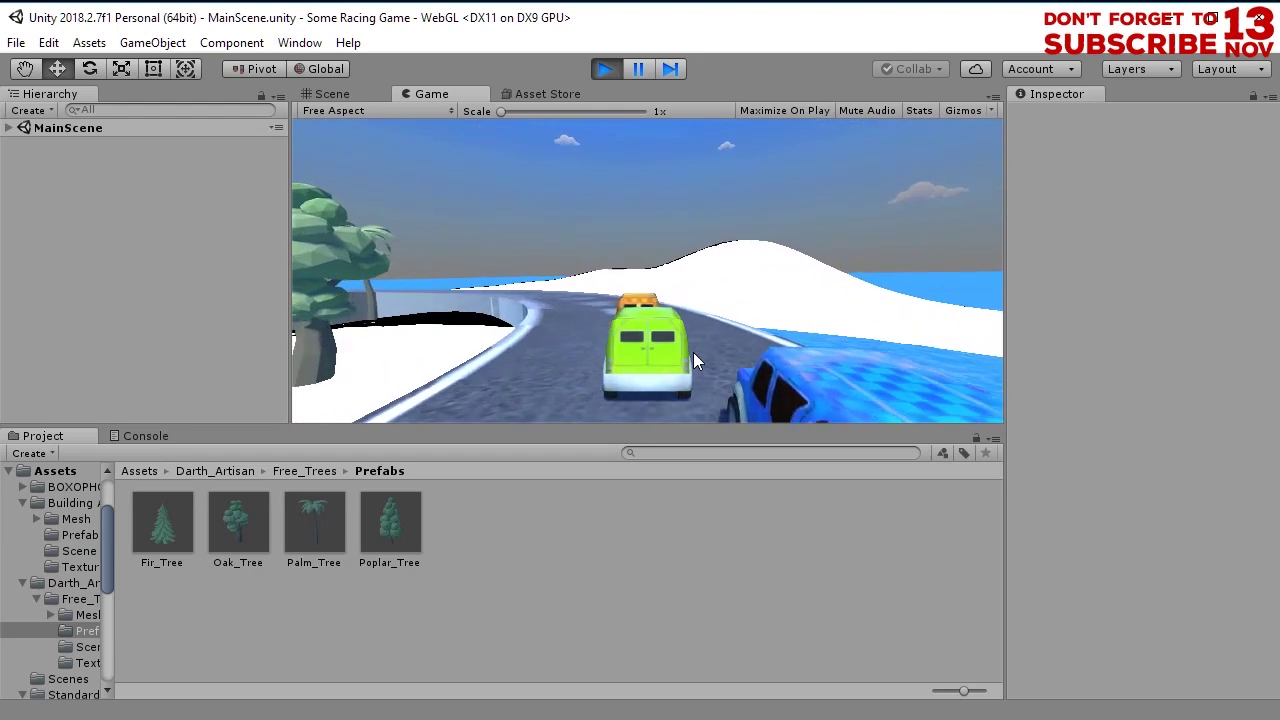
click(607, 68)
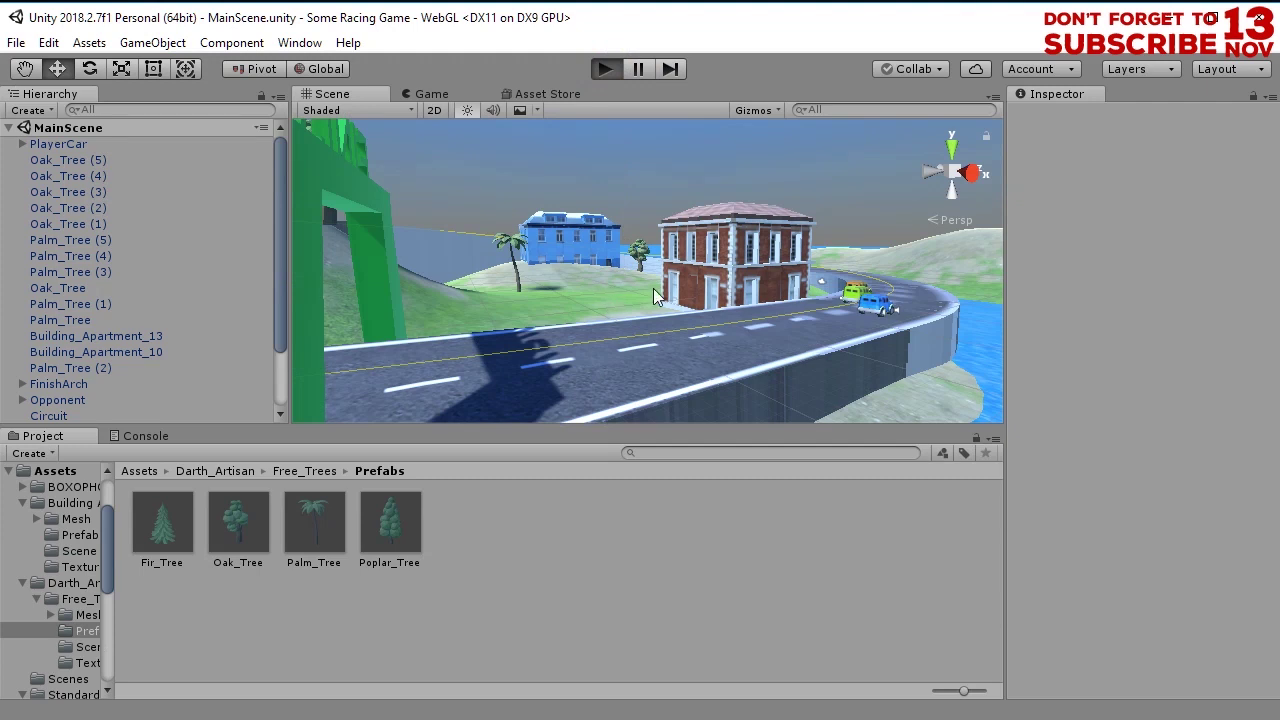
Enter Play mode and drive the tree-lined circuit past the finish arch to the FINISH screen
key(ctrl+p)
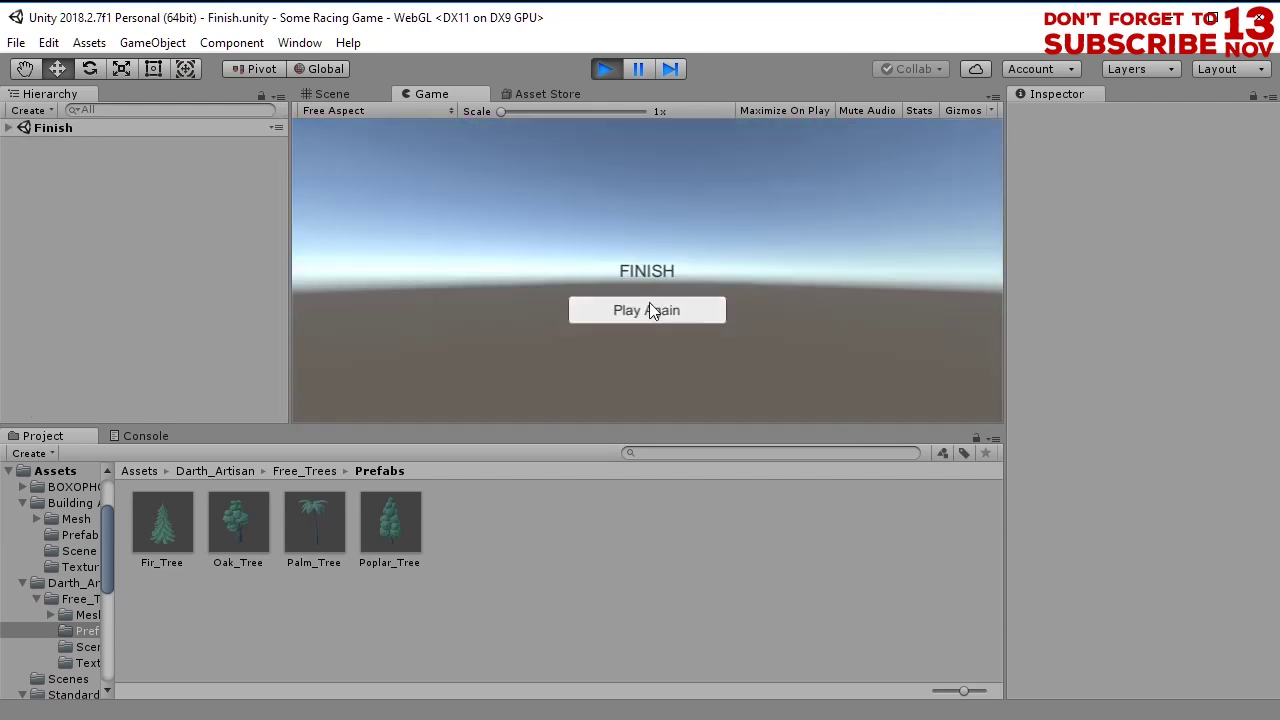
Use Play Again, rerun the race to the finish, then exit Play mode to the circuit scene
click(647, 312)
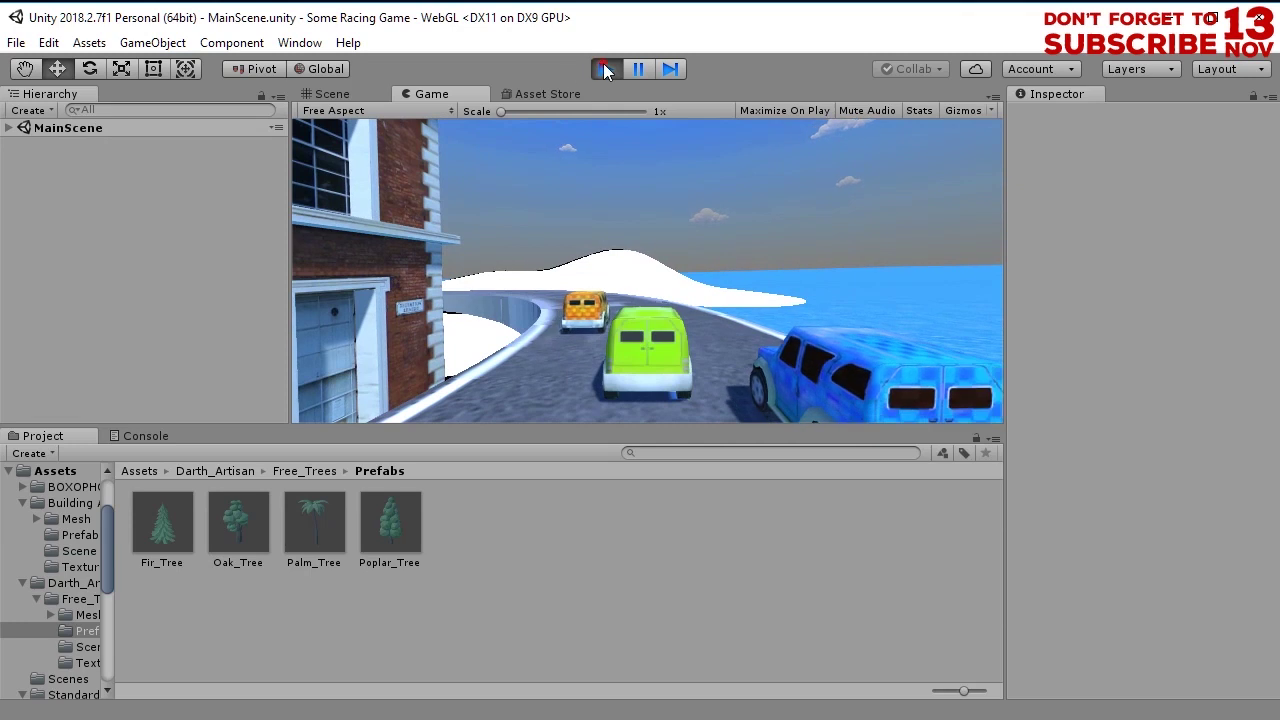
click(606, 68)
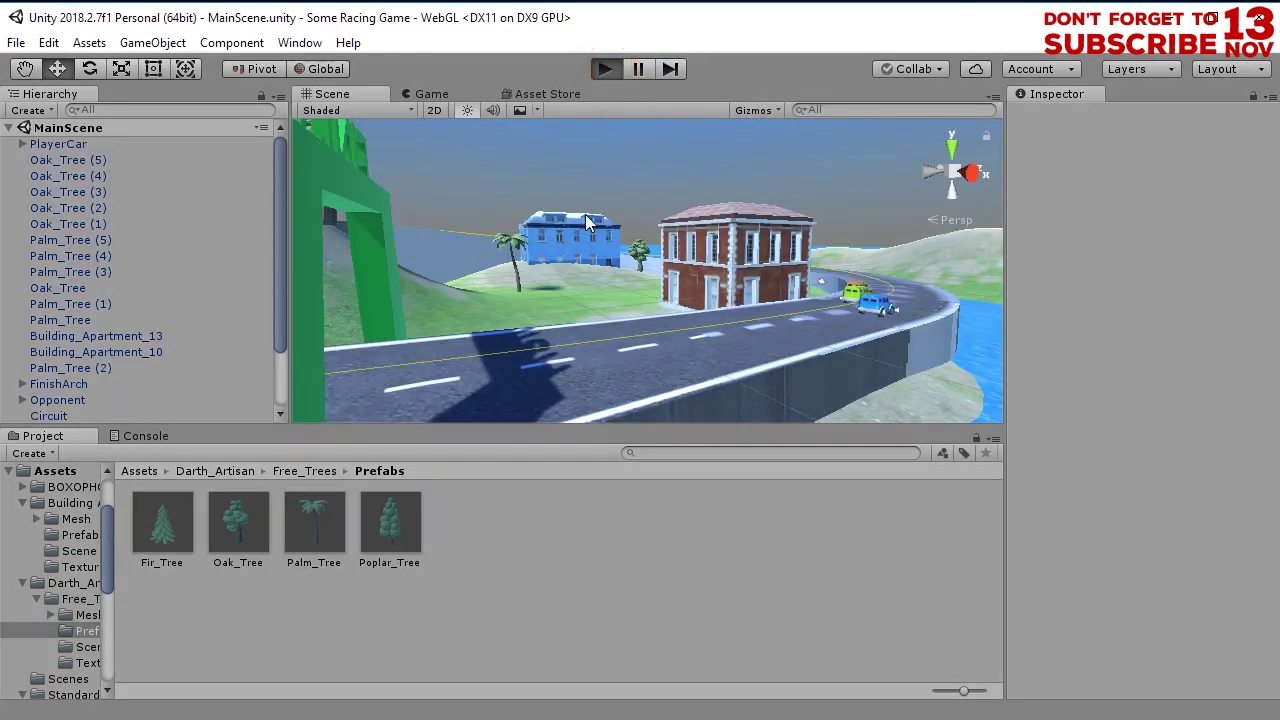
key(ctrl+p)
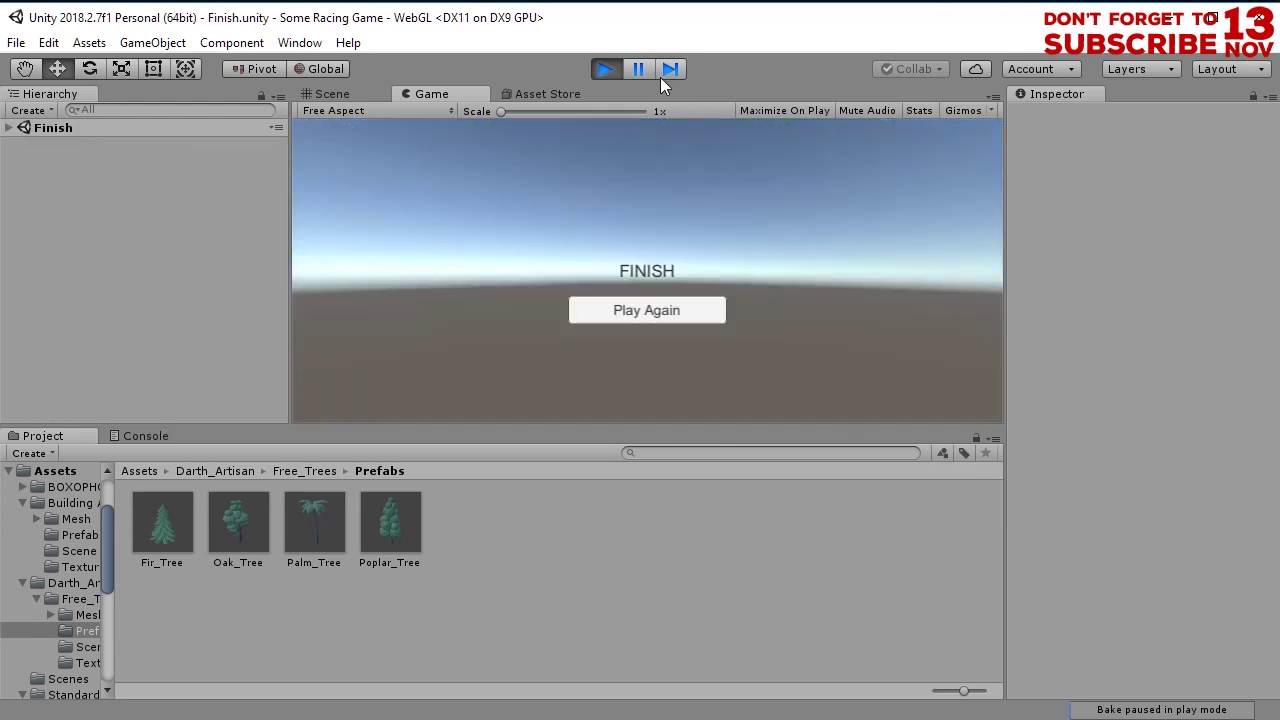
click(605, 69)
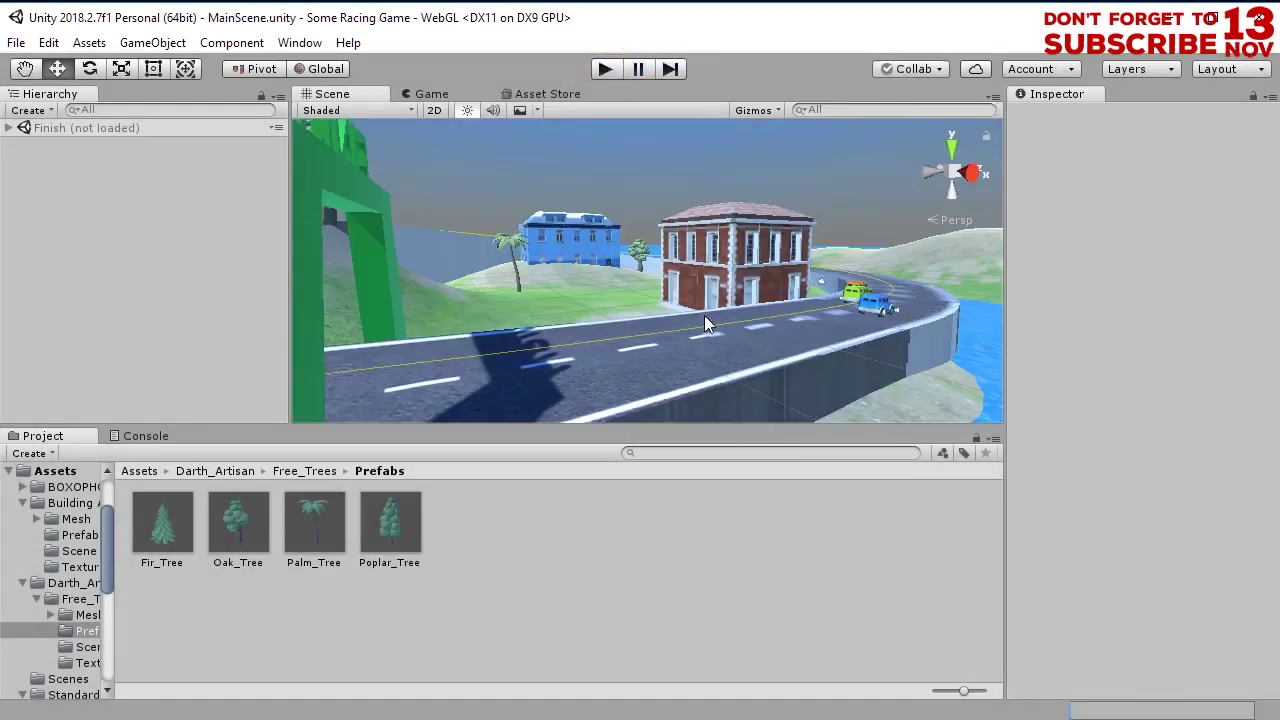
alt+drag(685, 318, 817, 288)
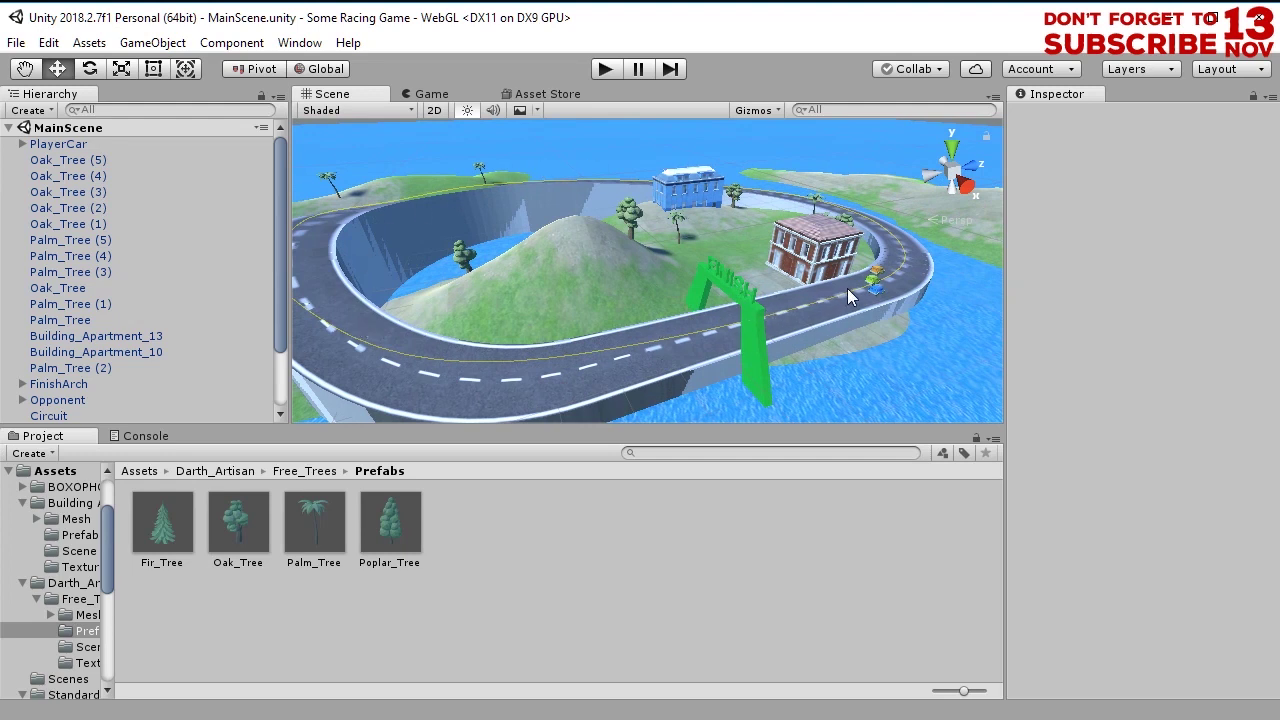
click(606, 70)
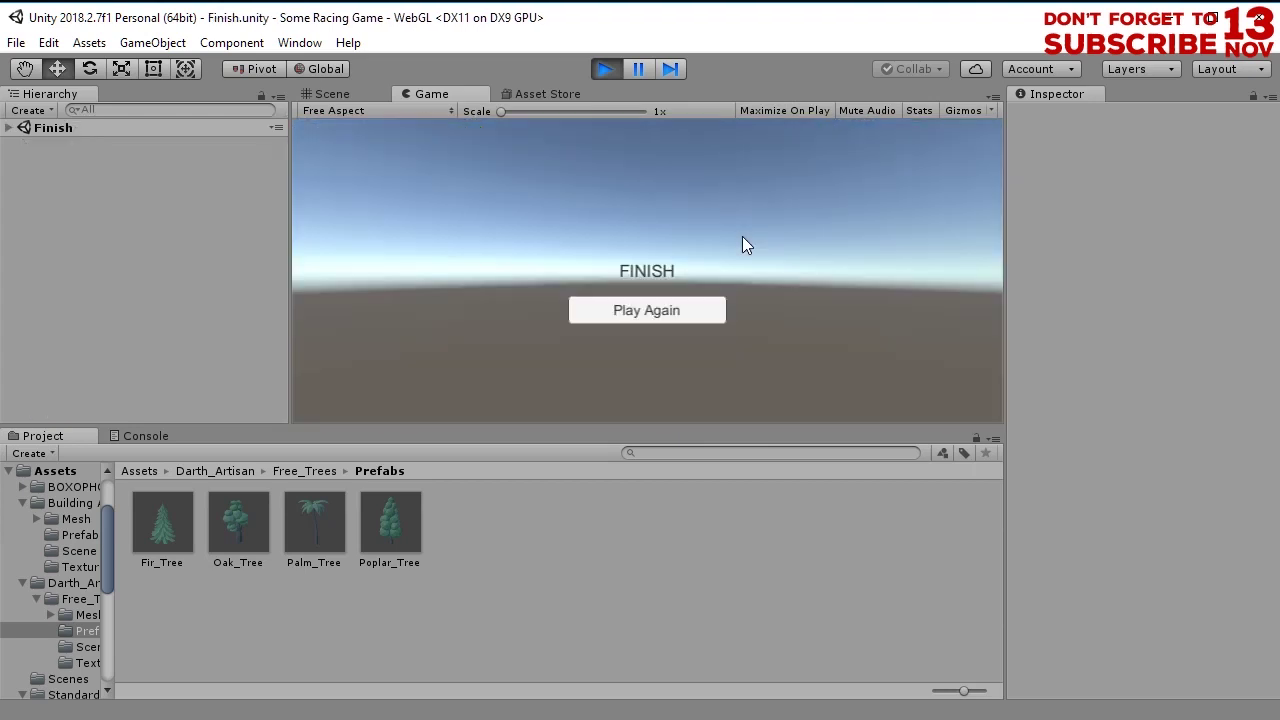
click(605, 69)
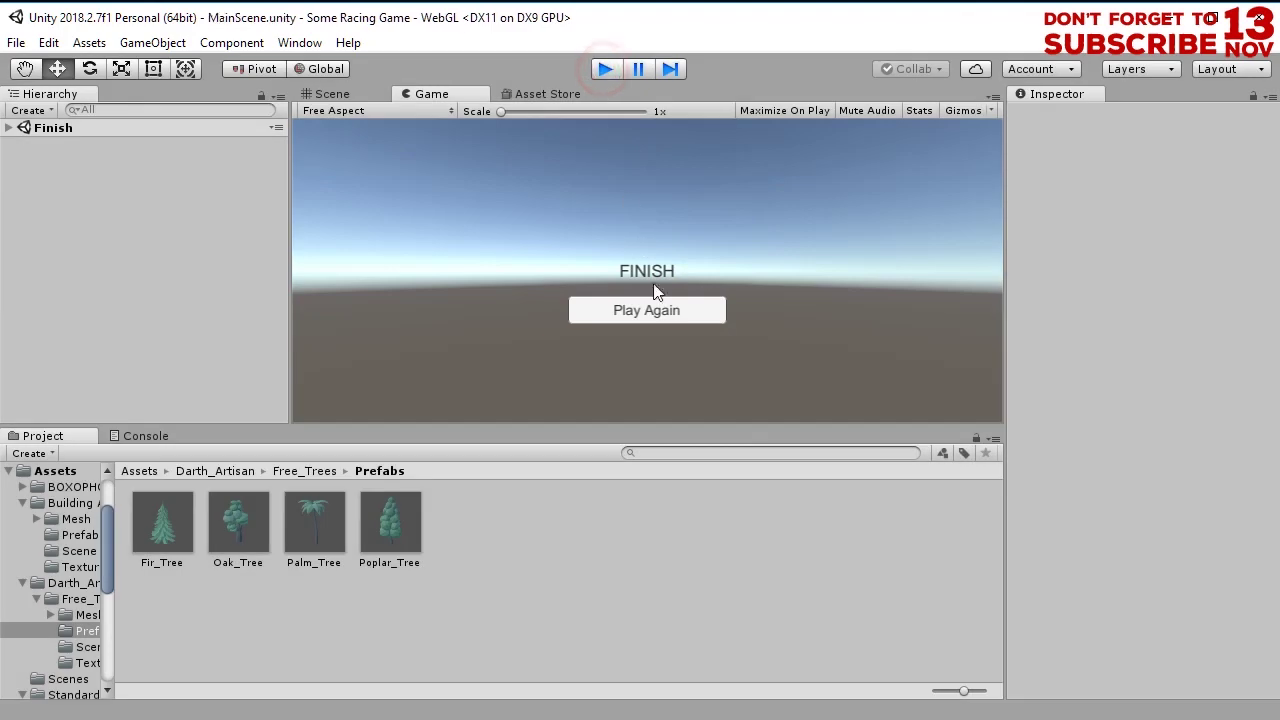